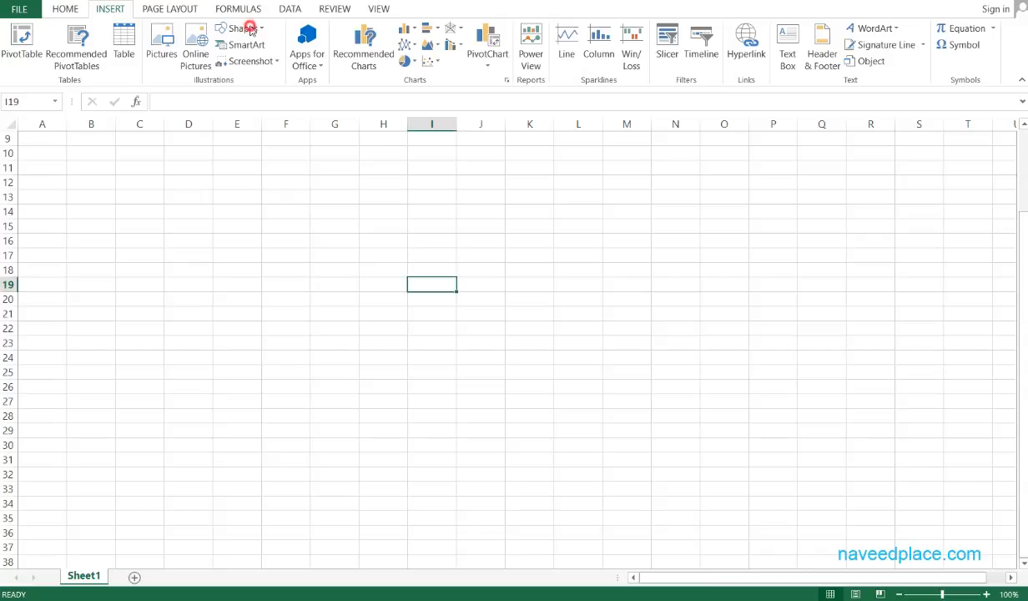
Draw a smiley face shape about 5.48" high and 4.64" wide over columns D to J.
{"action": "left_click", "coordinate": [242, 28]}
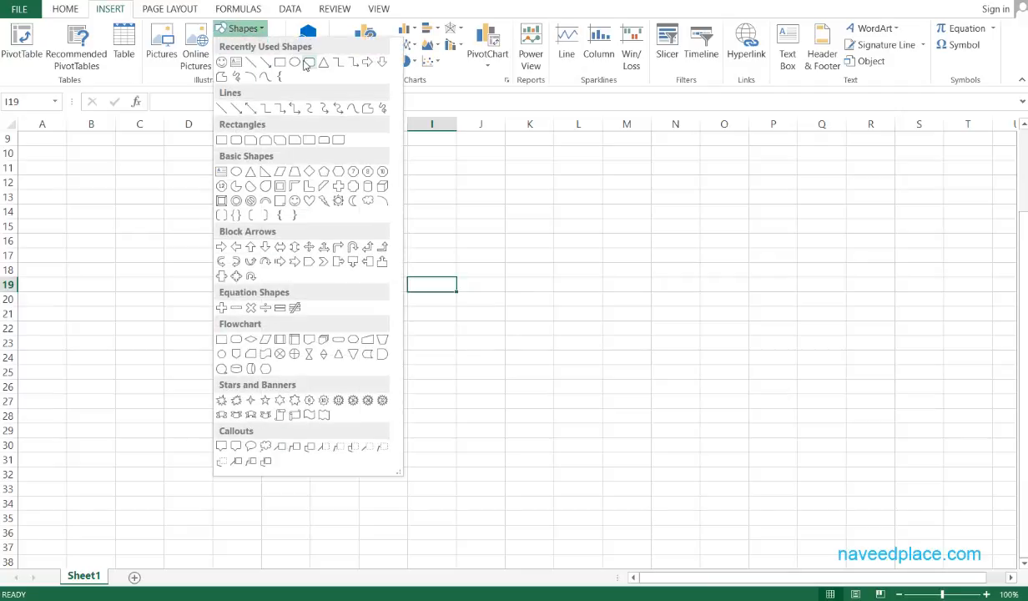
{"action": "left_click", "coordinate": [293, 201]}
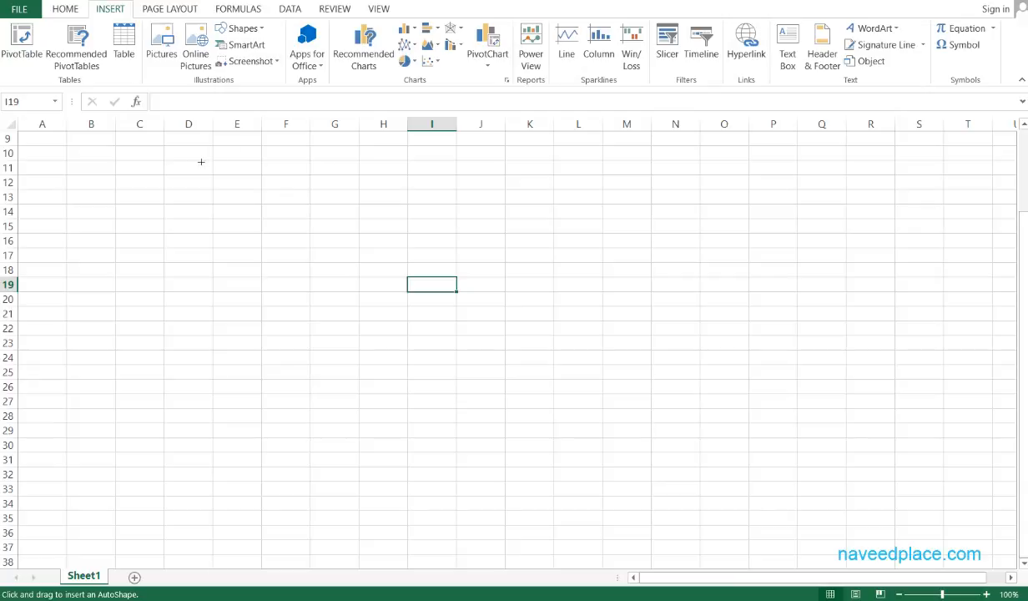
{"action": "left_click_drag", "start_coordinate": [171, 156], "coordinate": [511, 556]}
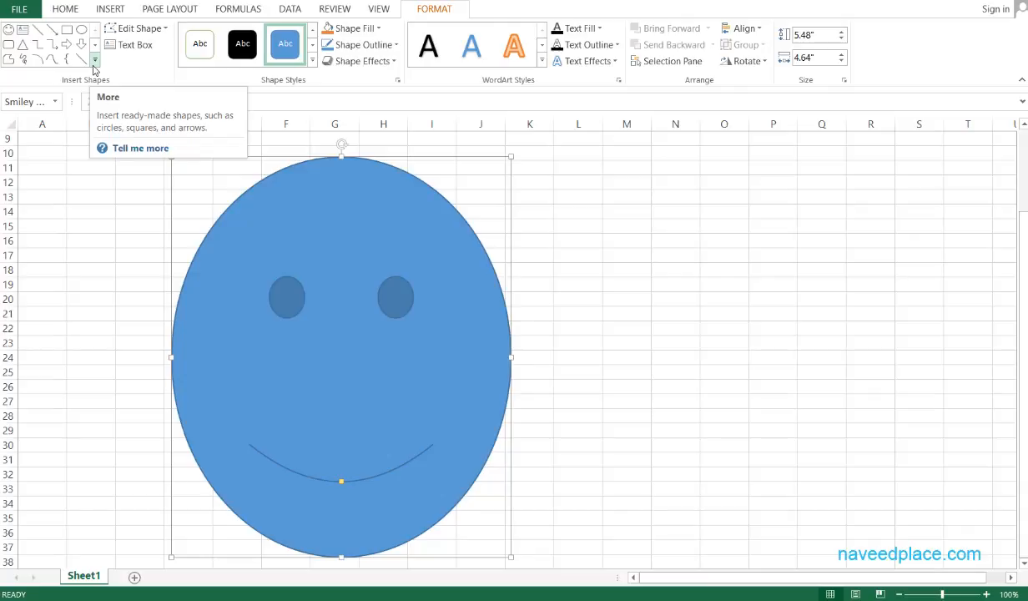
Draw a right arrow about 4.34" high and 3.58" wide beside the smiley face, and delete it.
{"action": "left_click", "coordinate": [112, 10]}
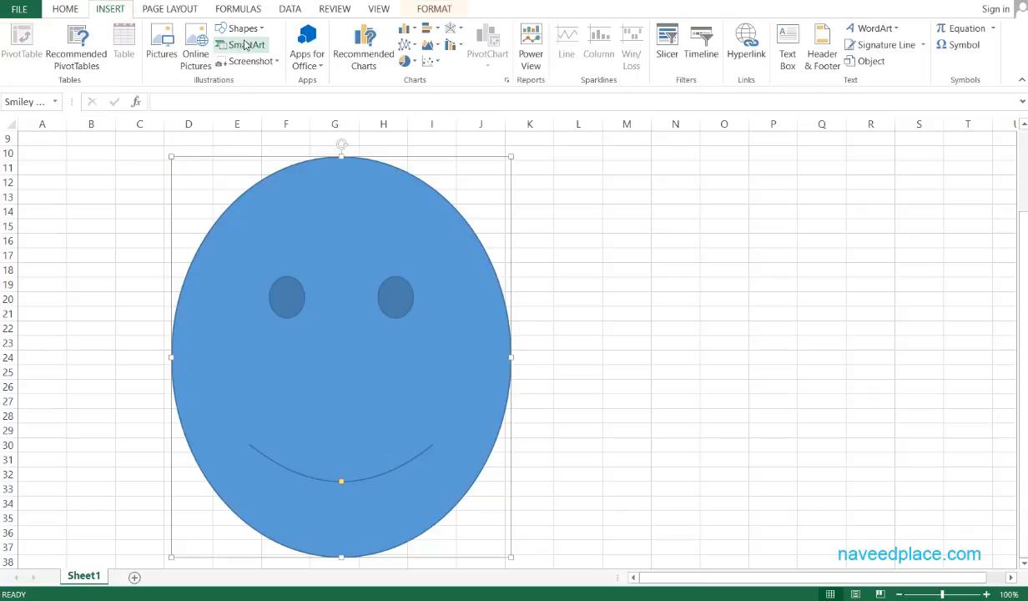
{"action": "left_click", "coordinate": [423, 15]}
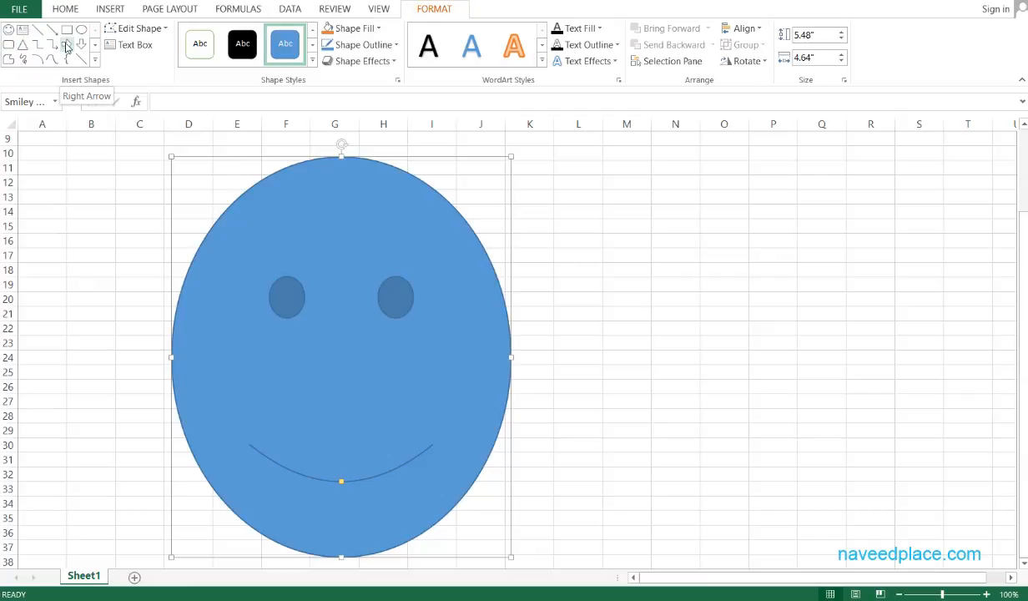
{"action": "left_click", "coordinate": [66, 46]}
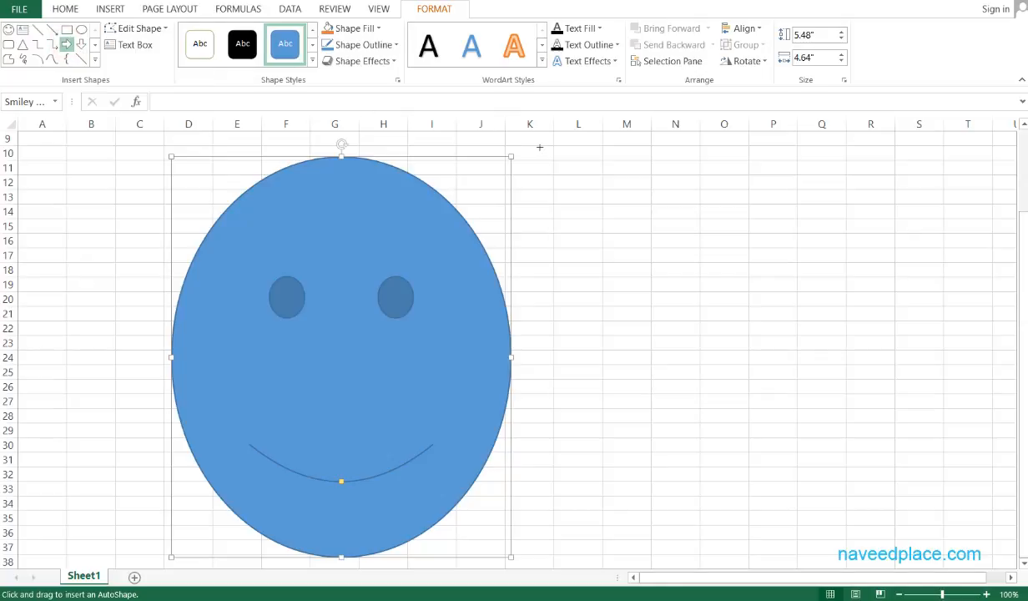
{"action": "left_click_drag", "start_coordinate": [583, 205], "coordinate": [844, 522]}
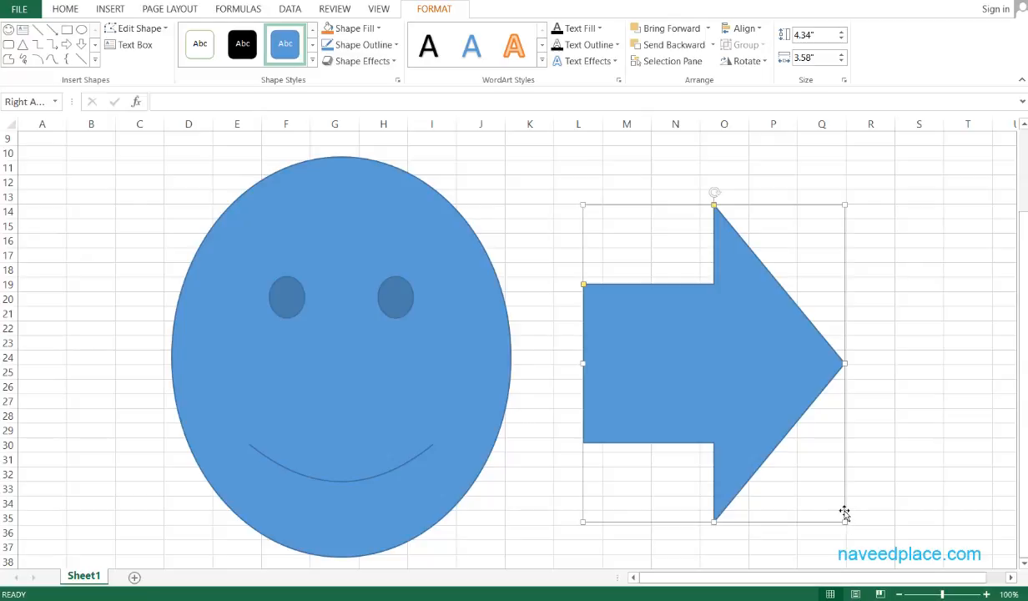
{"action": "key", "text": "Delete"}
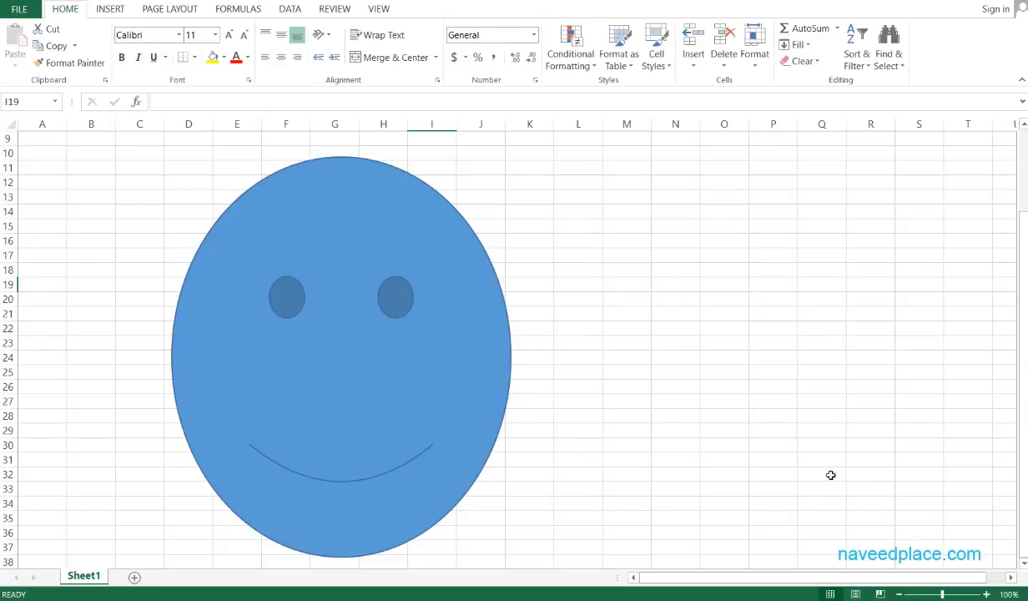
Select the smiley face and show its shape formatting tools.
{"action": "left_click", "coordinate": [487, 372]}
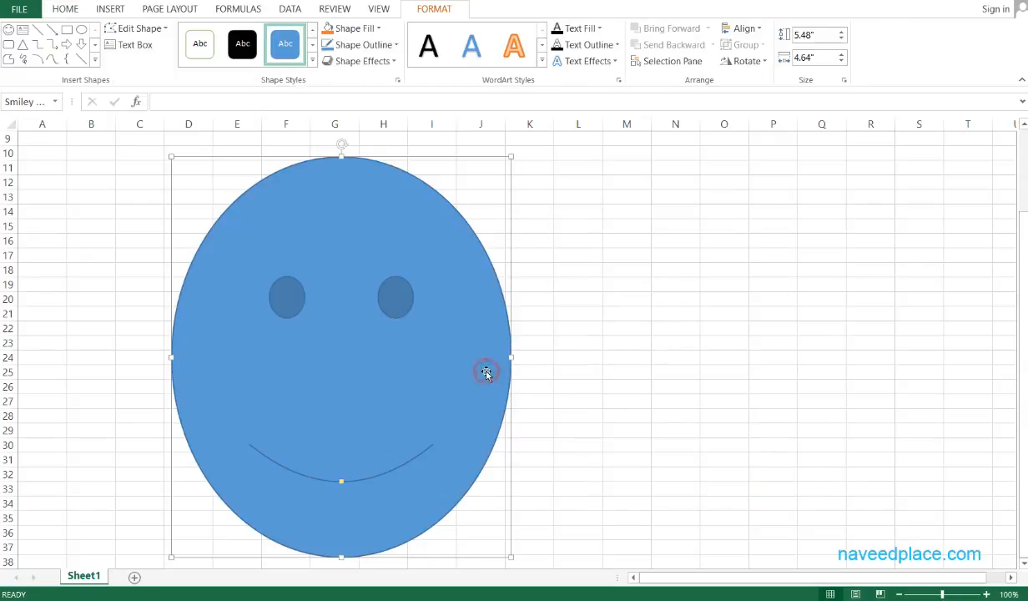
{"action": "left_click", "coordinate": [621, 341]}
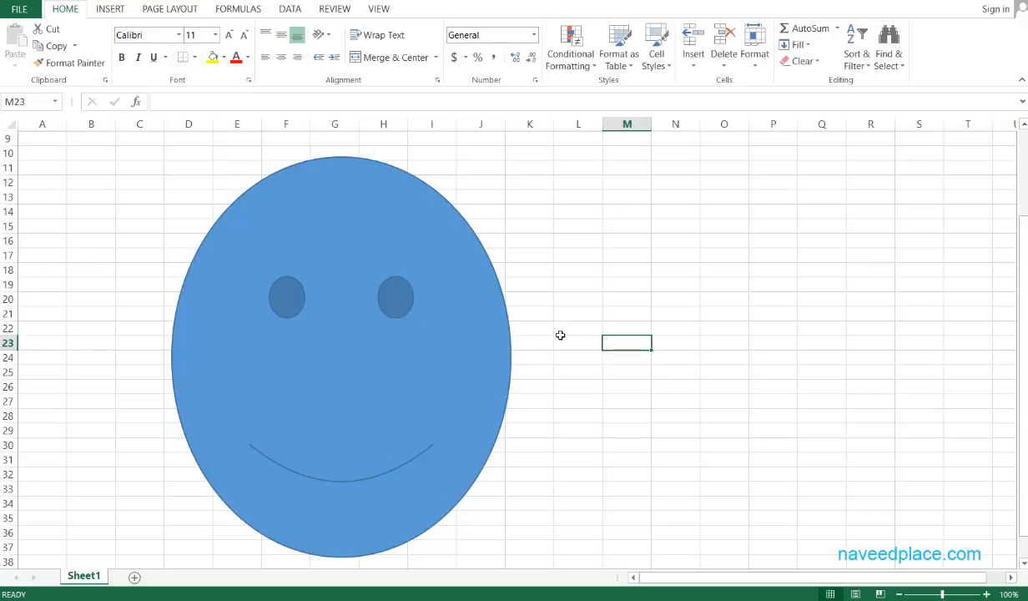
{"action": "left_click", "coordinate": [396, 308]}
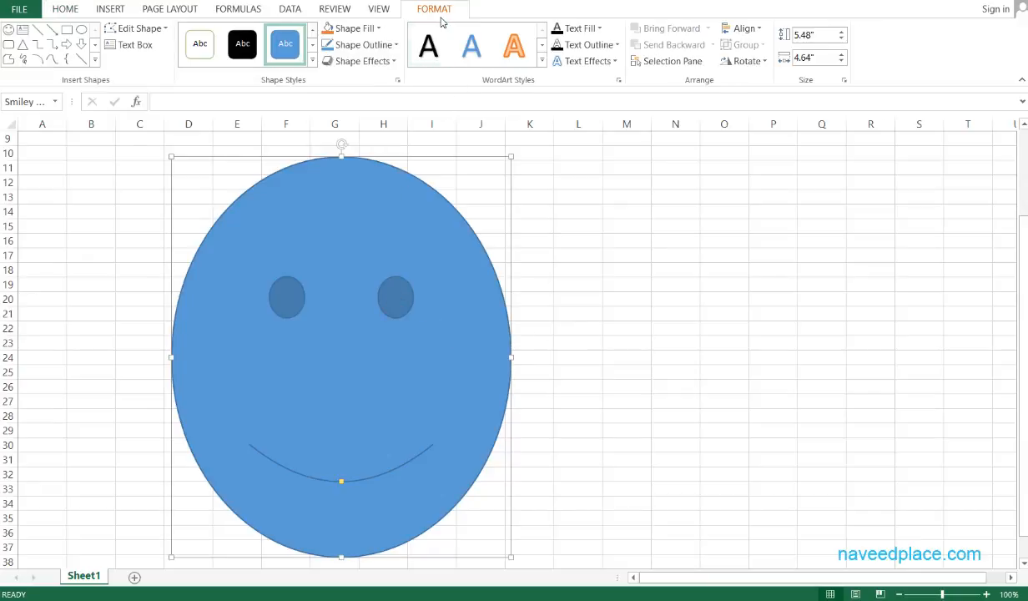
{"action": "left_click", "coordinate": [559, 298]}
{"action": "left_click", "coordinate": [367, 292]}
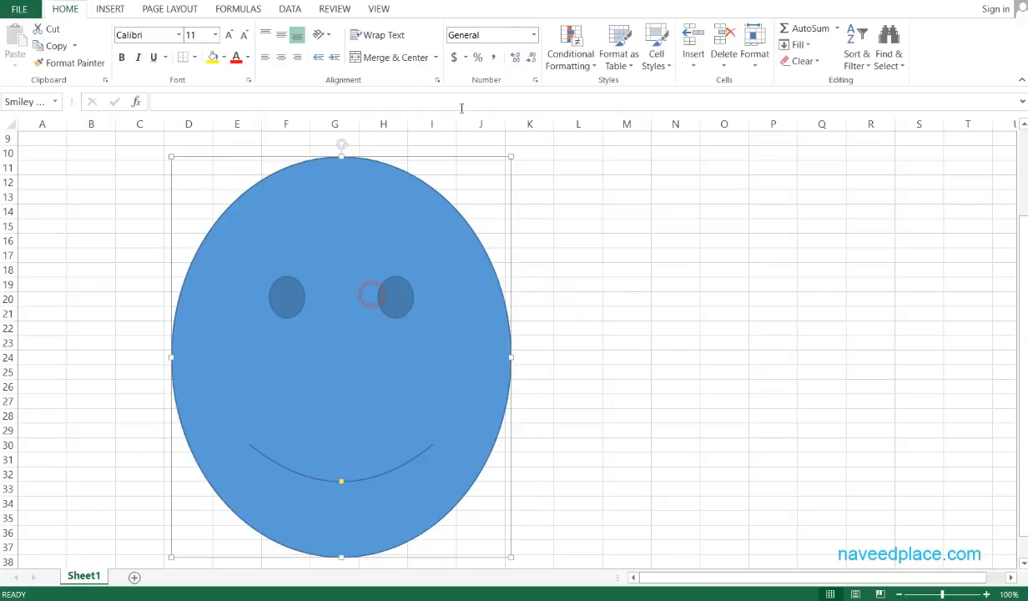
{"action": "left_click", "coordinate": [437, 4]}
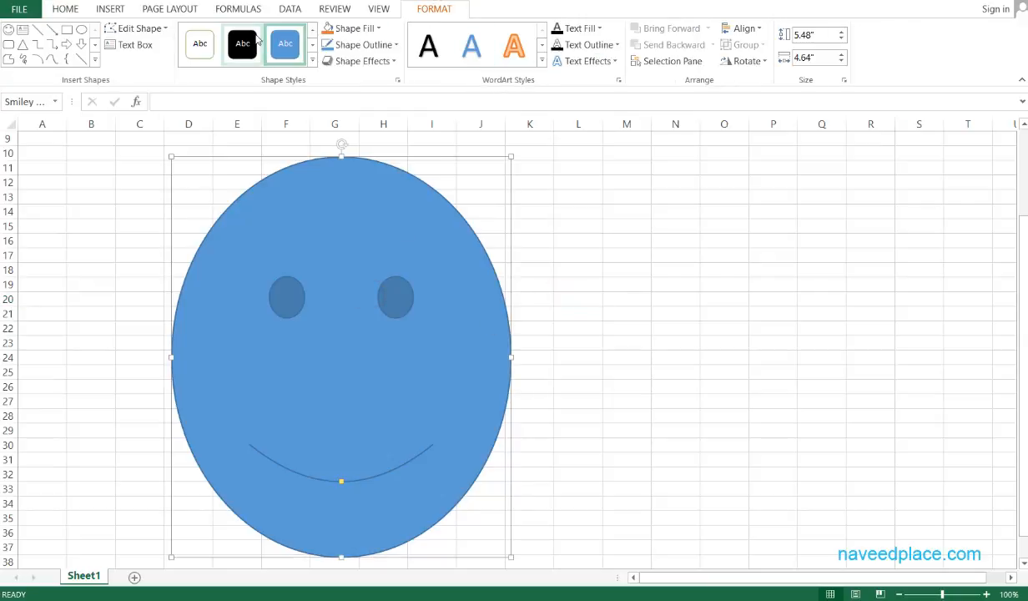
Change the smiley face into a heart and undo the change.
{"action": "left_click", "coordinate": [131, 33]}
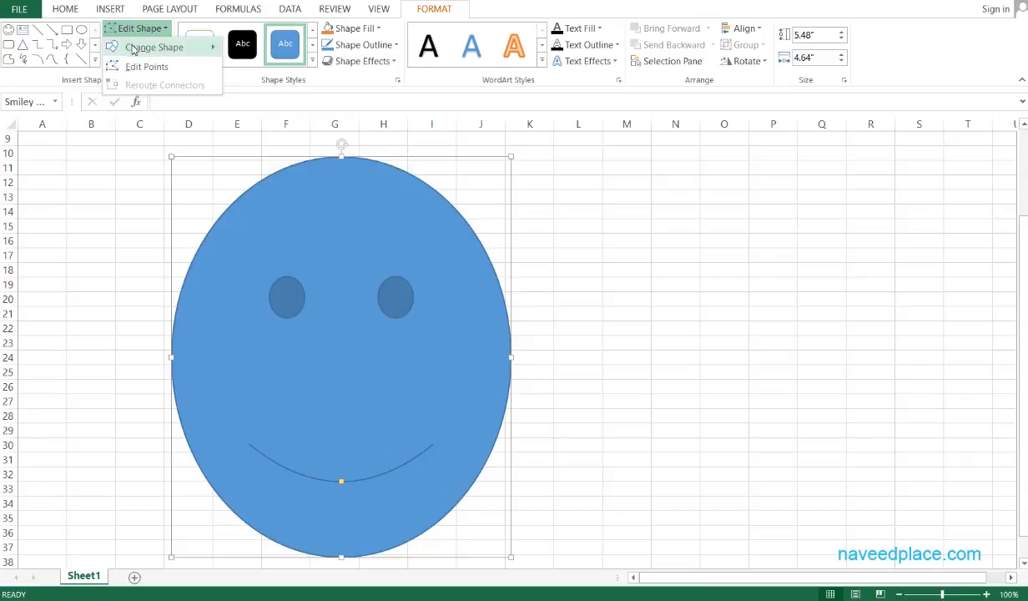
{"action": "mouse_move", "coordinate": [204, 50]}
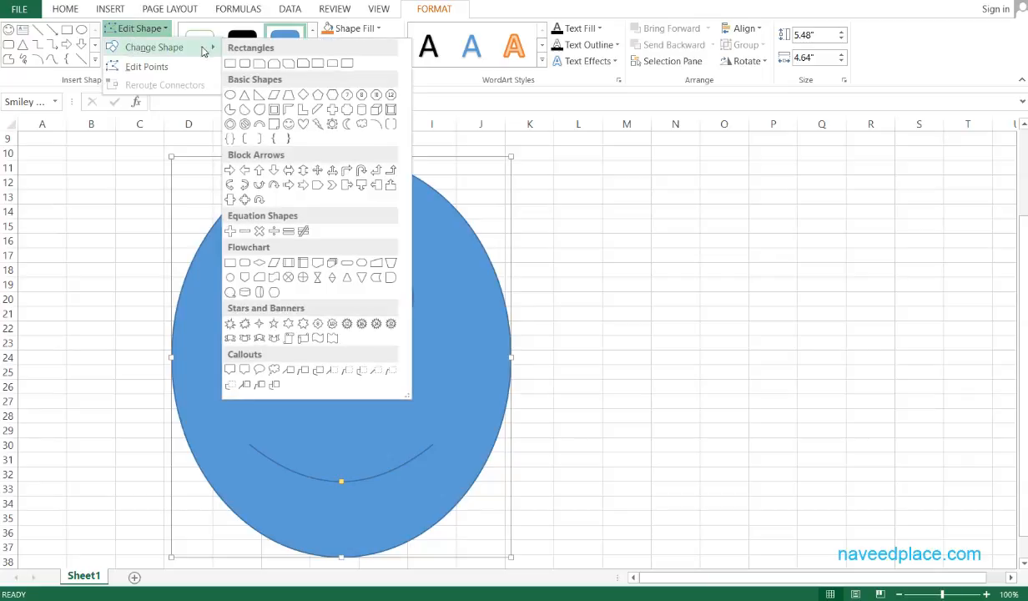
{"action": "left_click", "coordinate": [304, 126]}
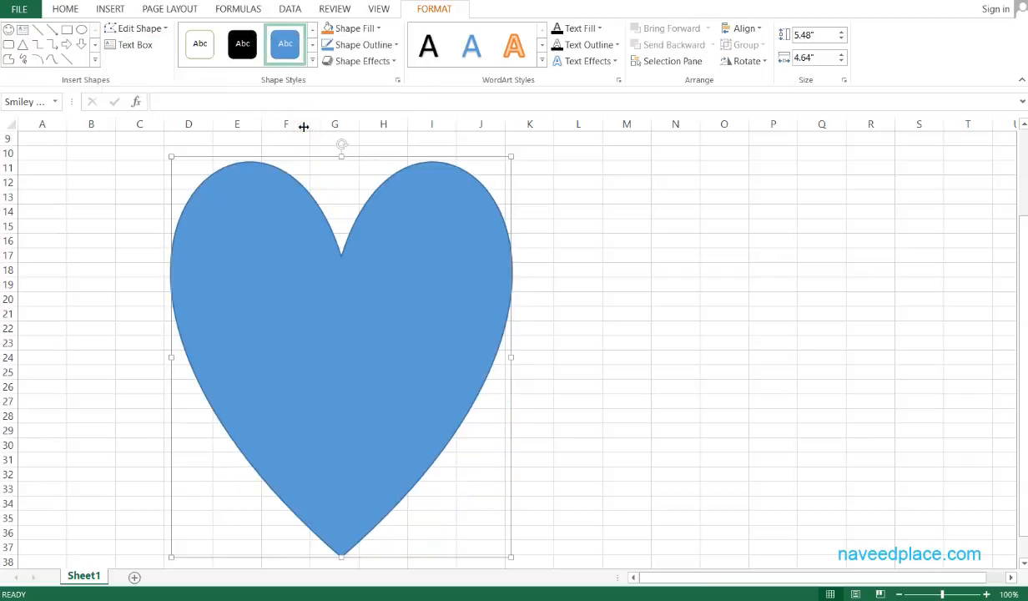
{"action": "key", "text": "ctrl+z"}
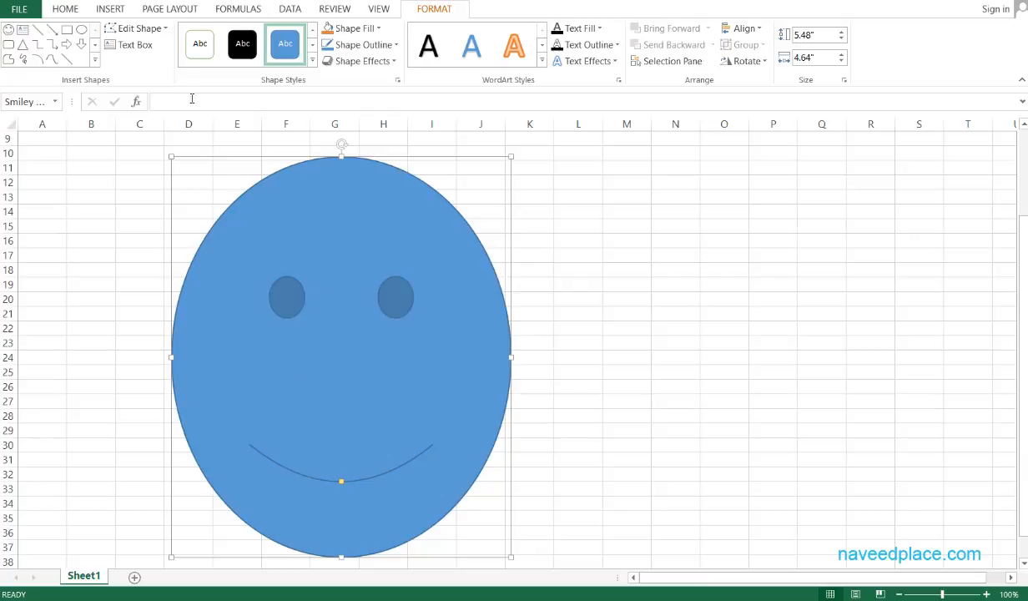
Try changing the smiley face into another basic shape and undo the change.
{"action": "left_click", "coordinate": [158, 30]}
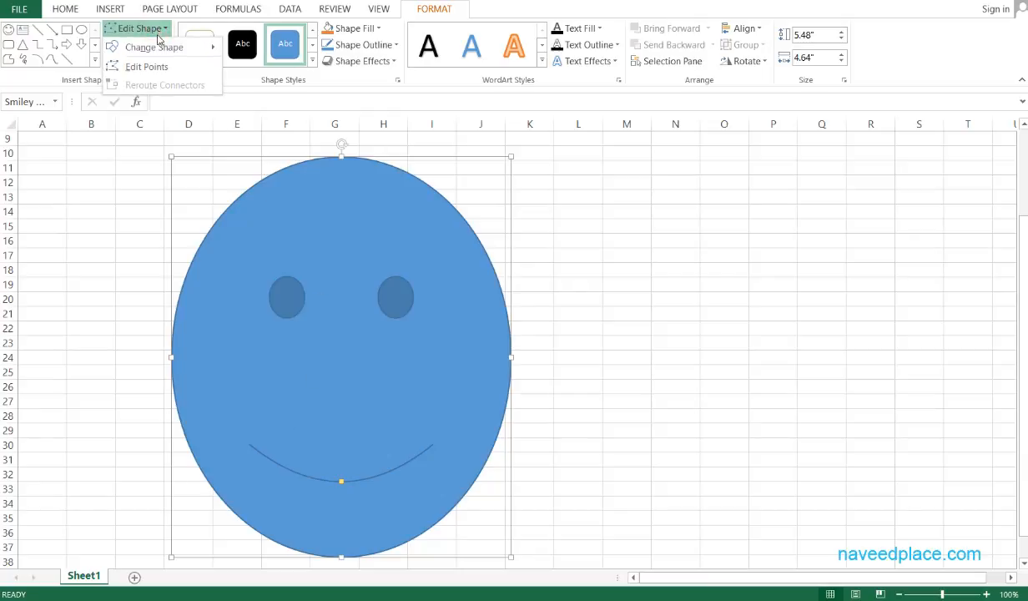
{"action": "mouse_move", "coordinate": [159, 50]}
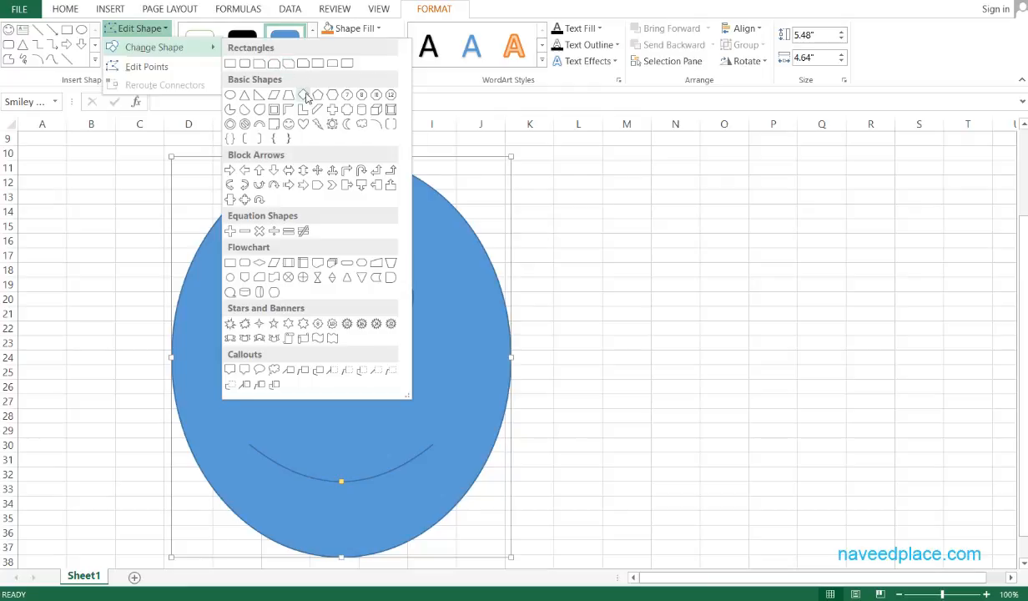
{"action": "left_click", "coordinate": [250, 126]}
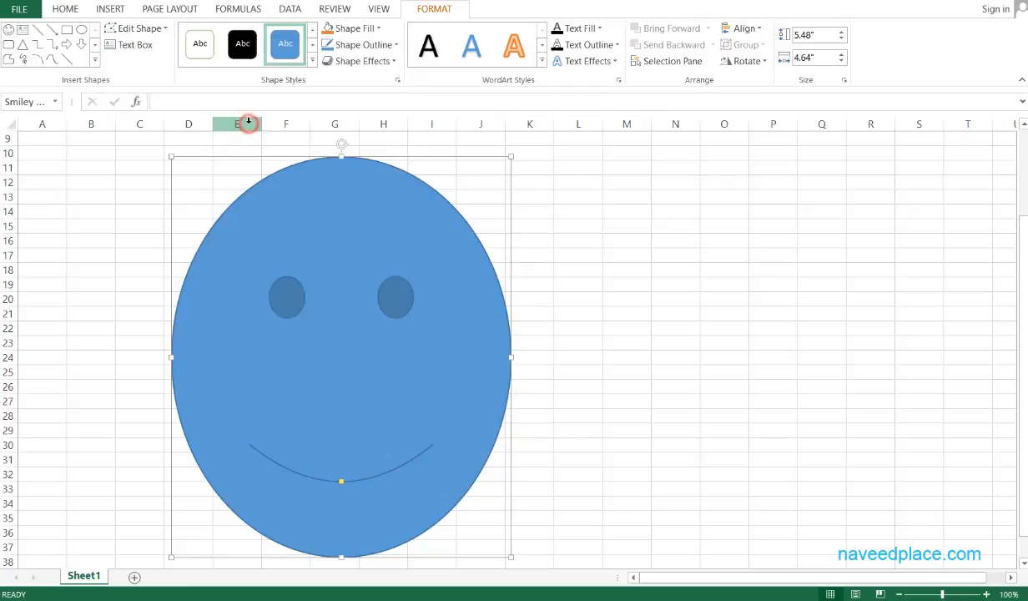
{"action": "key", "text": "ctrl+z"}
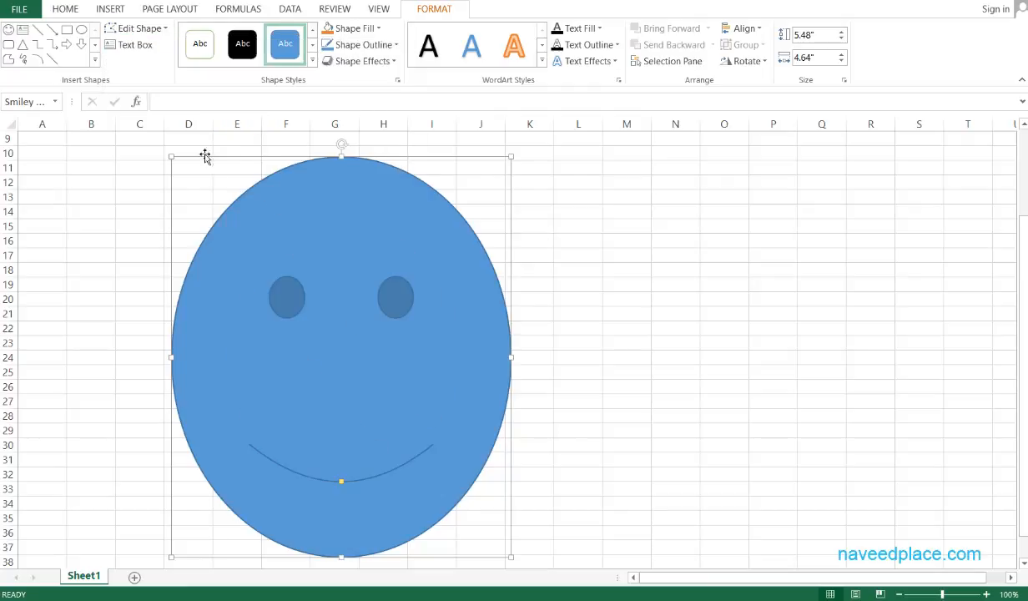
Add the text "dffdfddfdfd" inside the smiley face using the Text Box tool.
{"action": "left_click", "coordinate": [131, 45]}
{"action": "left_click", "coordinate": [317, 278]}
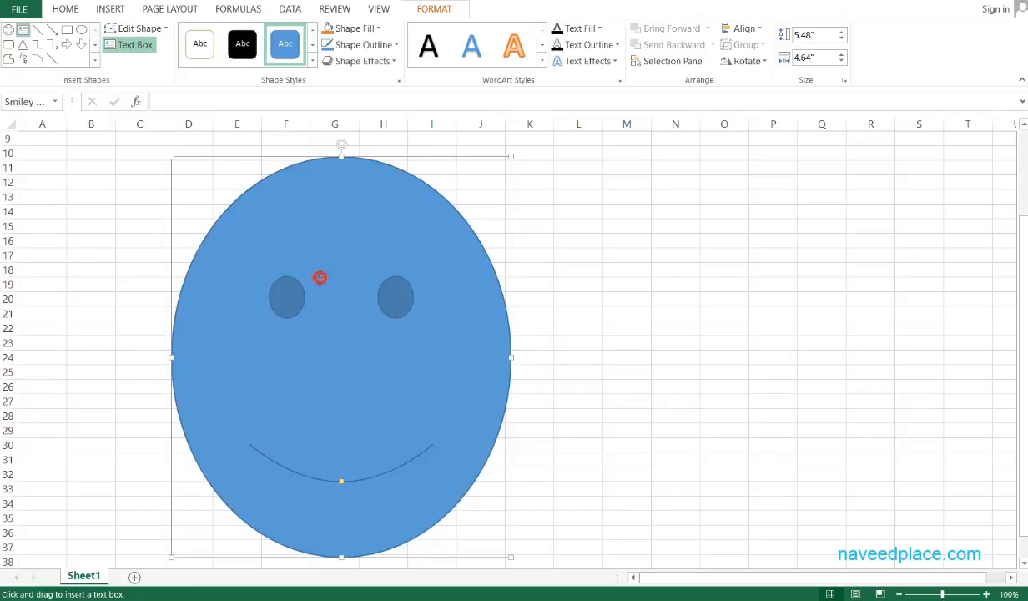
{"action": "left_click", "coordinate": [291, 262]}
{"action": "type", "text": "dffdfd"}
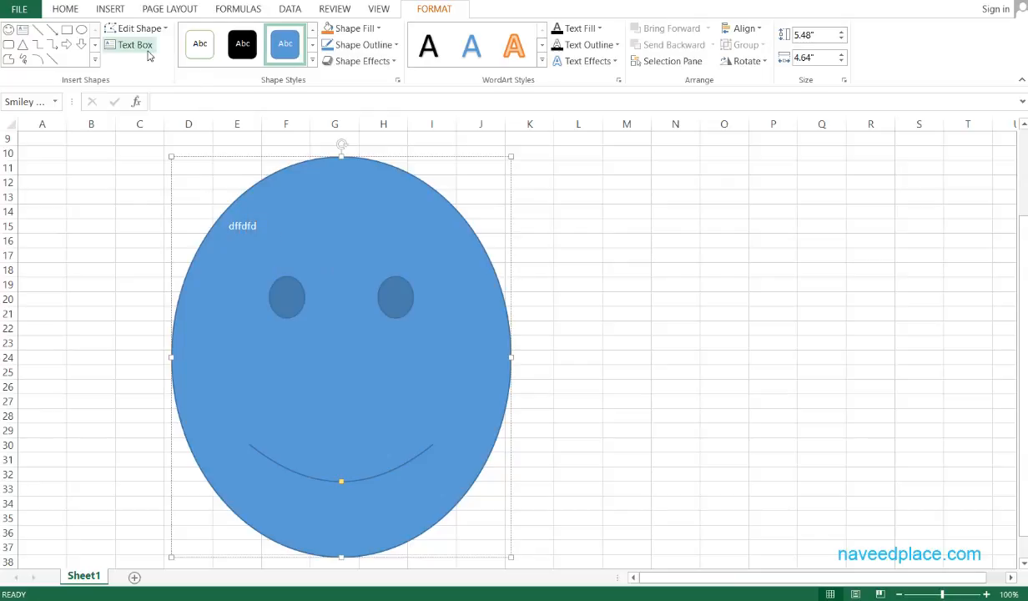
{"action": "type", "text": "dfdfd"}
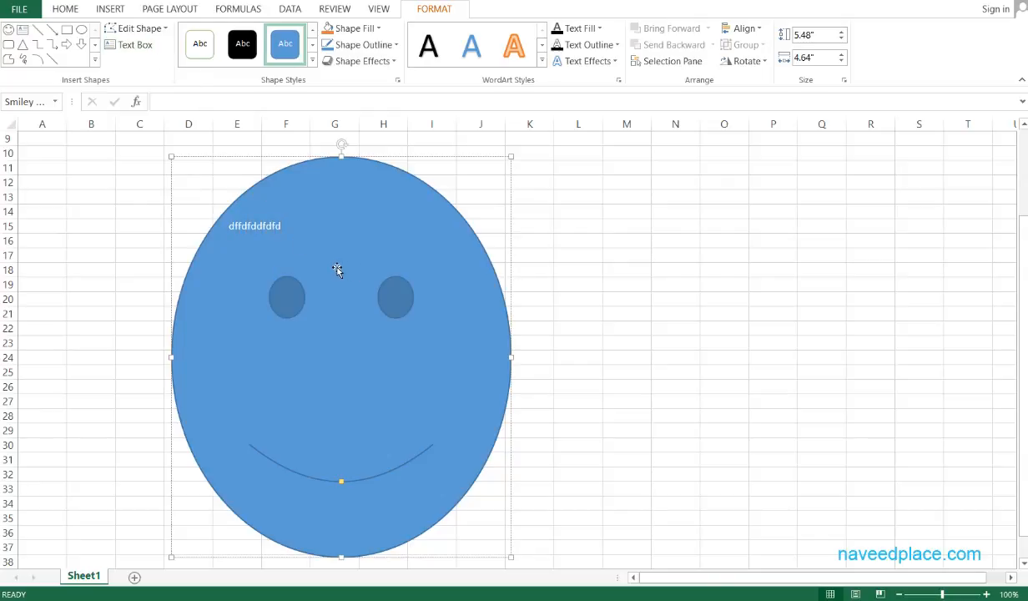
{"action": "right_click", "coordinate": [340, 330]}
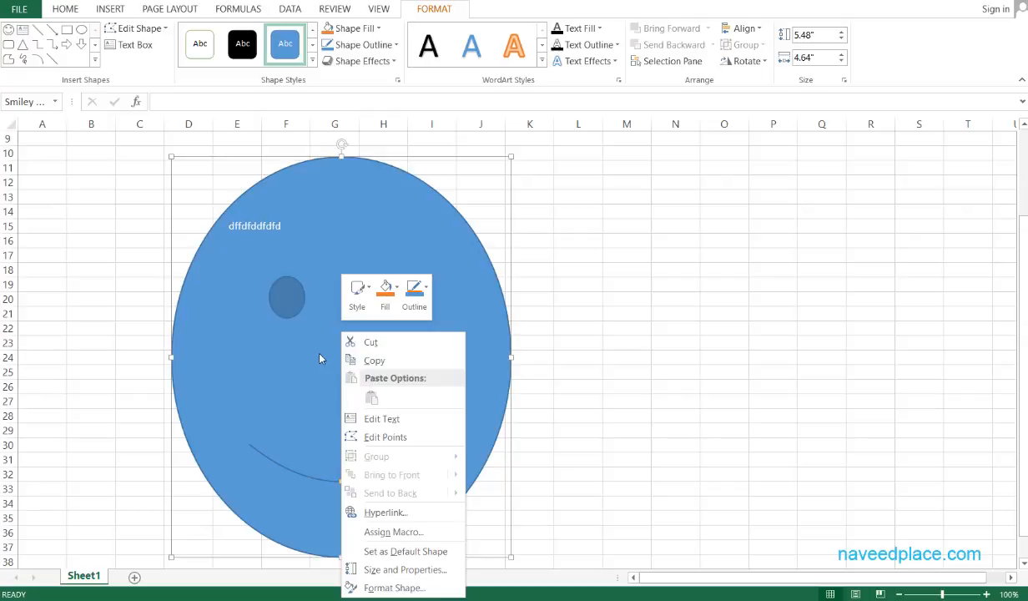
{"action": "left_click", "coordinate": [309, 407]}
{"action": "right_click", "coordinate": [319, 383]}
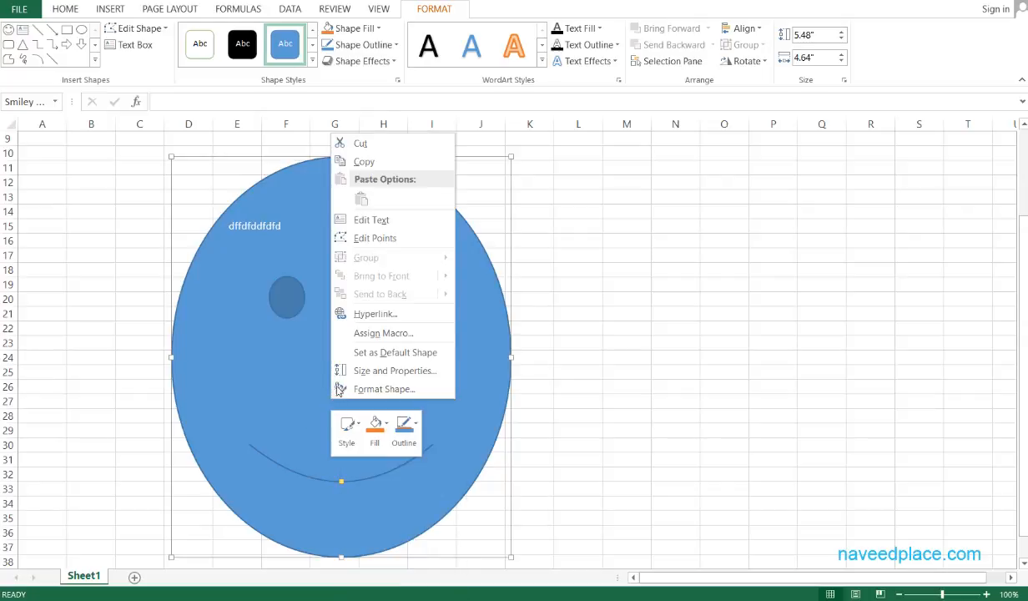
{"action": "left_click", "coordinate": [298, 377]}
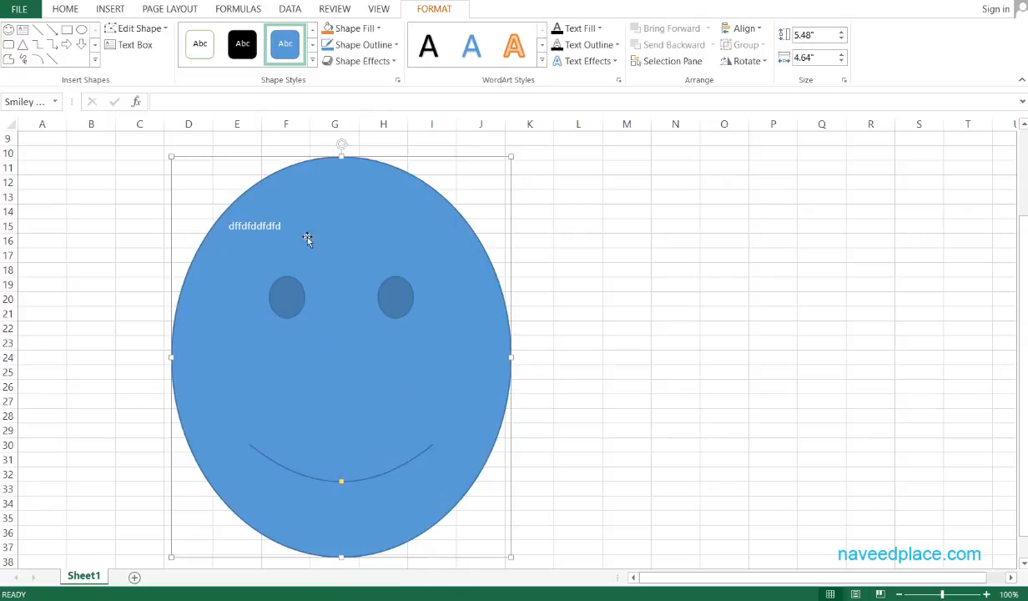
{"action": "left_click", "coordinate": [275, 225]}
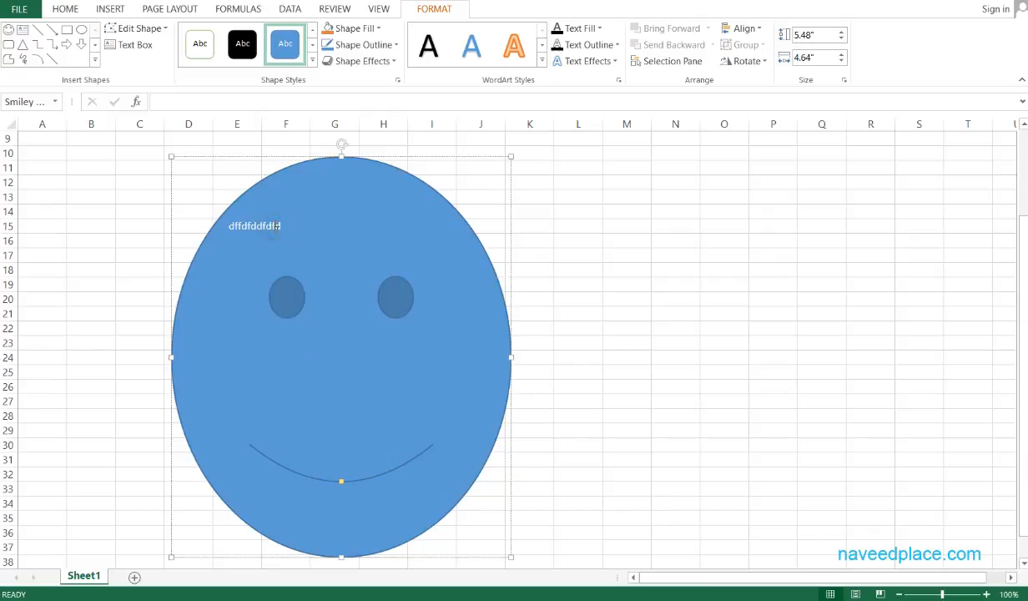
{"action": "right_click", "coordinate": [323, 374]}
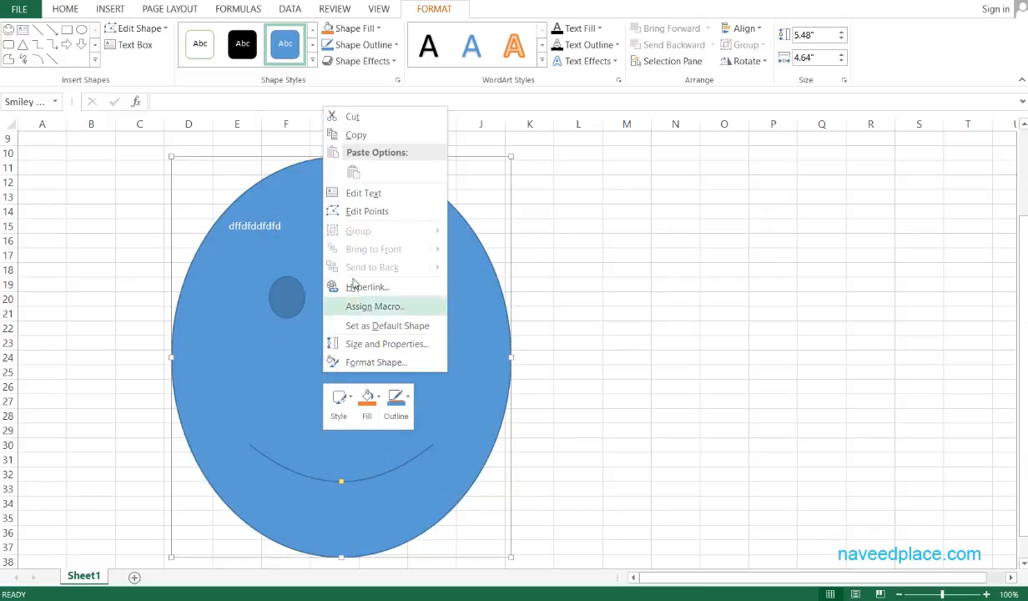
{"action": "key", "text": "Escape"}
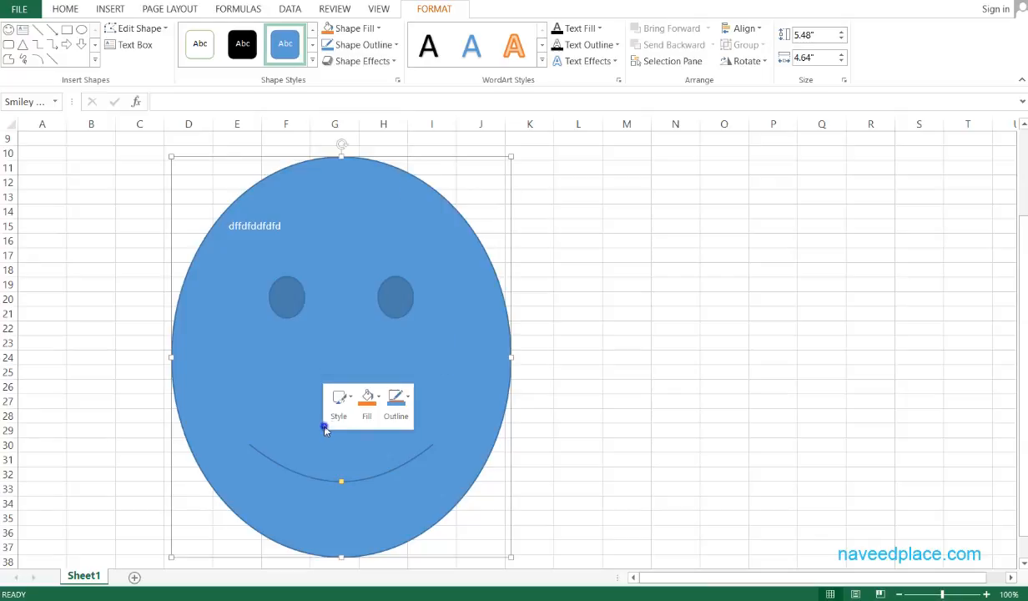
Open the smiley face's text for editing and move the shape slightly down and to the left.
{"action": "right_click", "coordinate": [283, 425]}
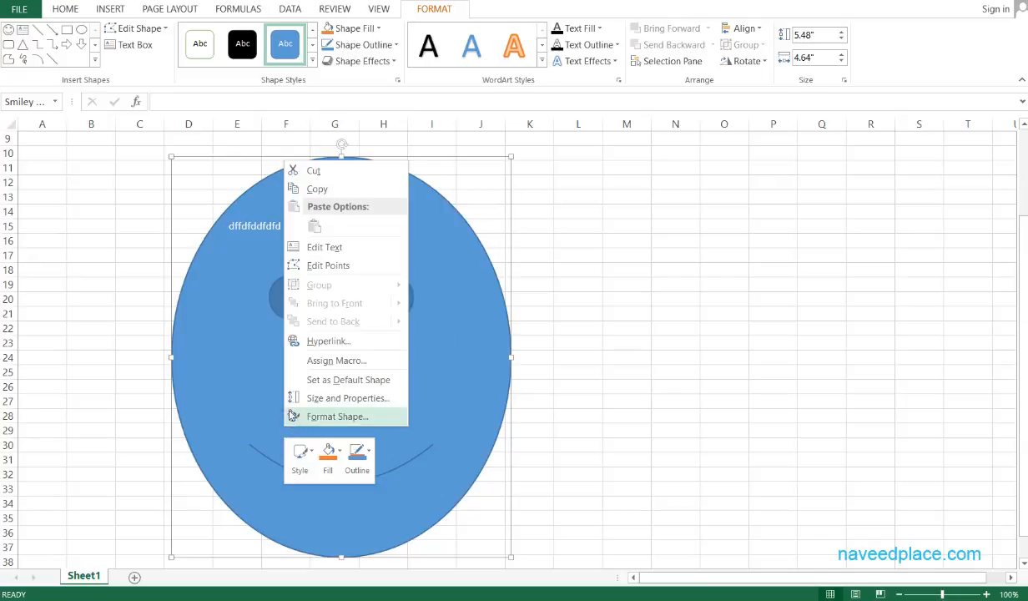
{"action": "left_click", "coordinate": [336, 248]}
{"action": "left_click_drag", "start_coordinate": [274, 231], "coordinate": [257, 246]}
{"action": "left_click", "coordinate": [228, 238]}
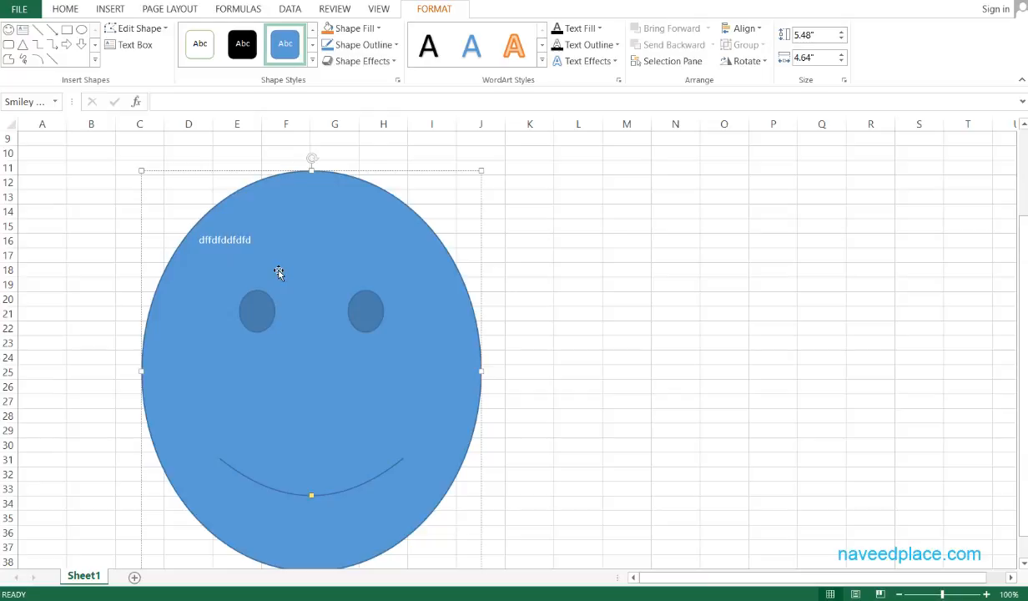
Preview the preset shape styles on the smiley face without applying one.
{"action": "left_click", "coordinate": [313, 65]}
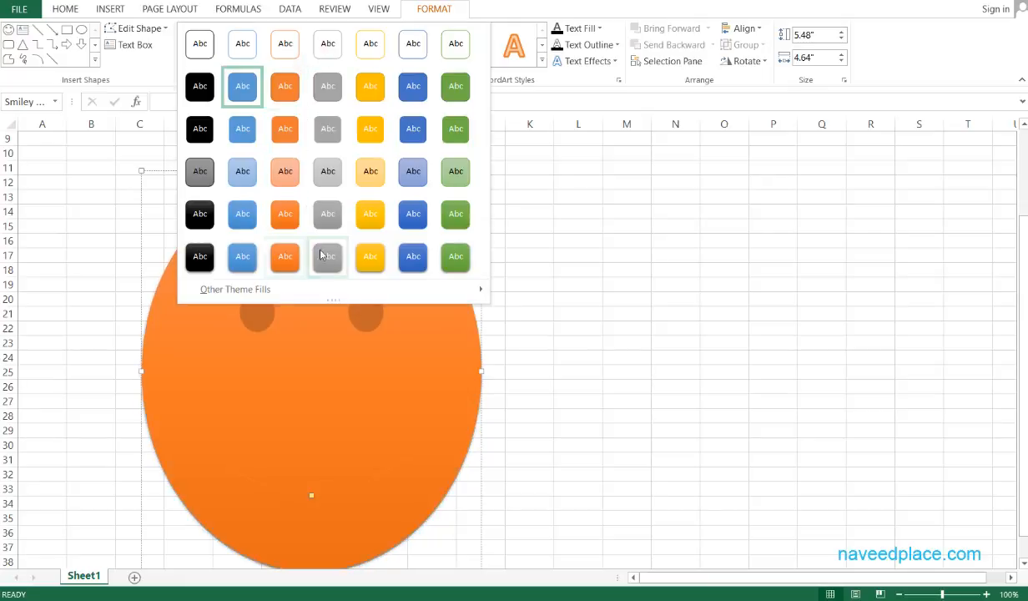
{"action": "left_click", "coordinate": [613, 258]}
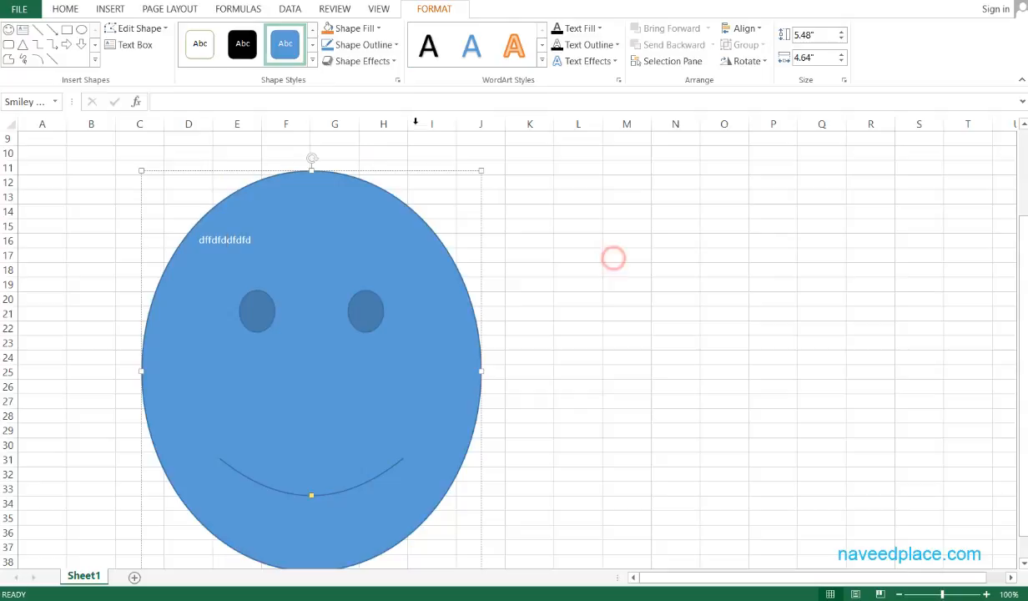
Preview the standard fill colors on the smiley face without applying one and set its outline to yellow.
{"action": "left_click", "coordinate": [358, 28]}
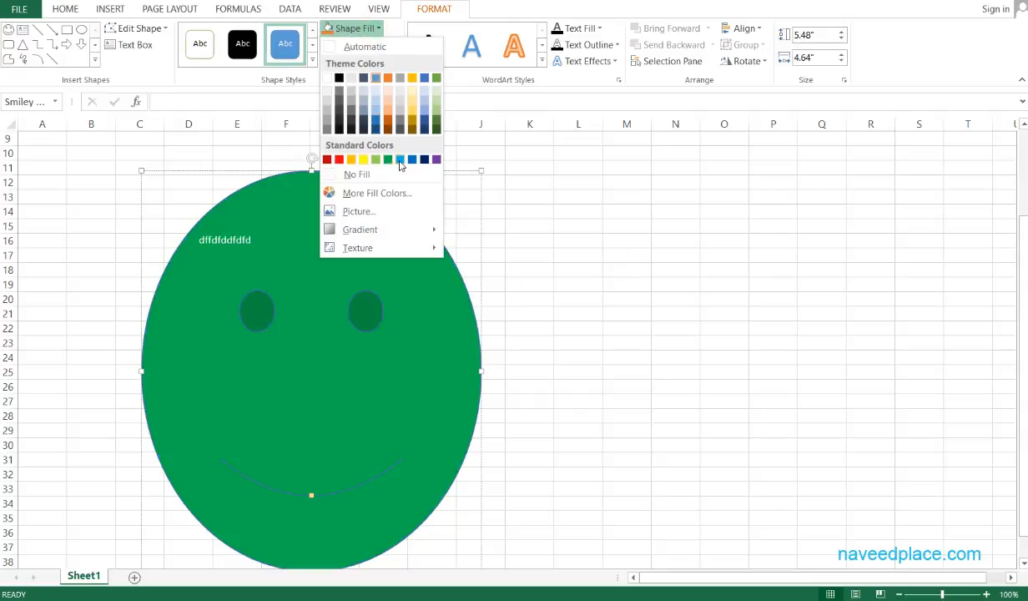
{"action": "left_click", "coordinate": [226, 134]}
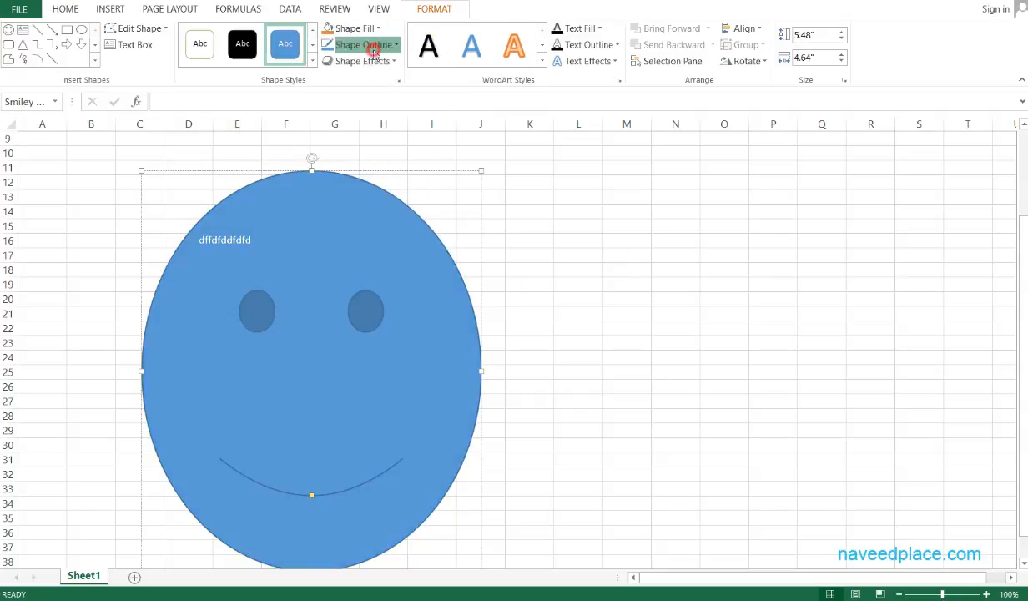
{"action": "left_click", "coordinate": [364, 44]}
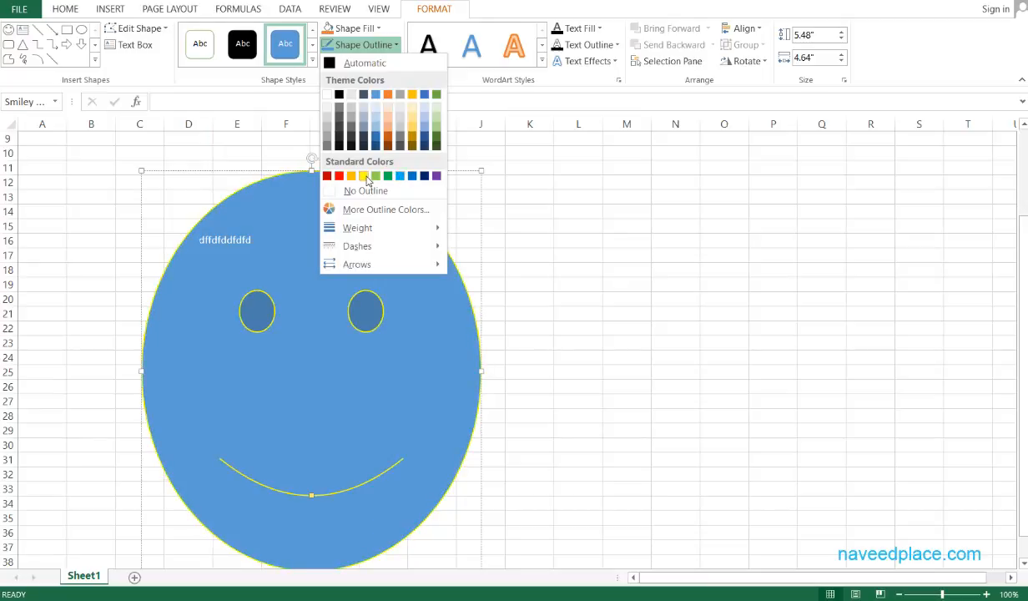
{"action": "left_click", "coordinate": [362, 175]}
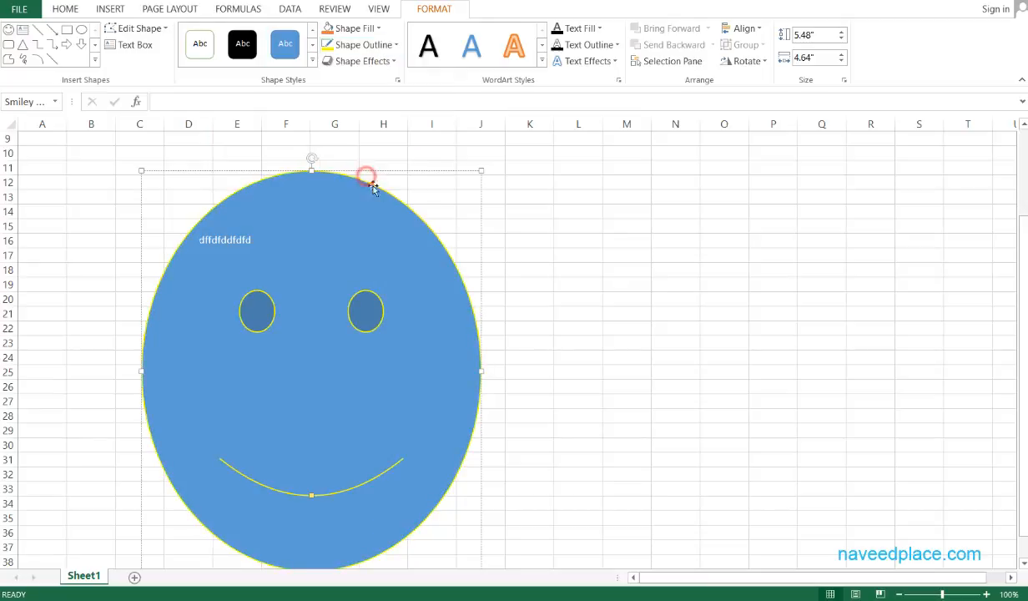
Preview the 3-D rotation and glow effects on the smiley face and apply one of the reflection variations.
{"action": "left_click", "coordinate": [371, 61]}
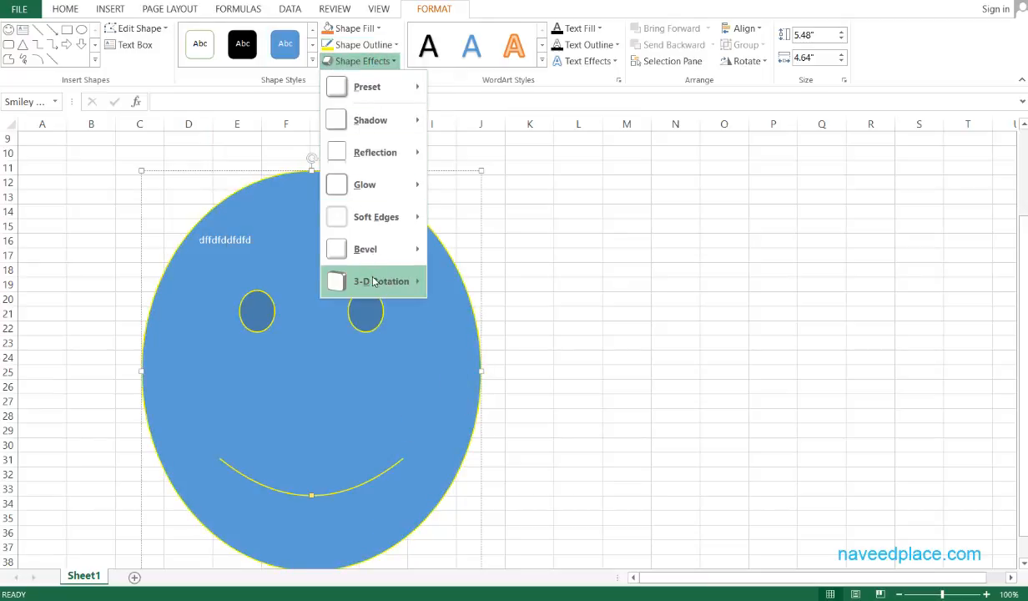
{"action": "mouse_move", "coordinate": [379, 280]}
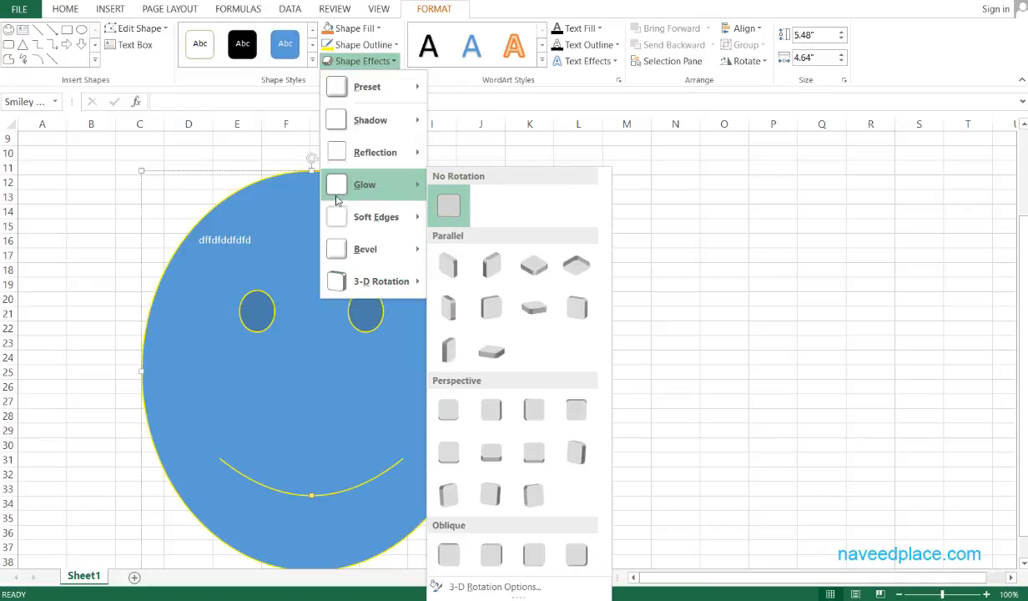
{"action": "mouse_move", "coordinate": [359, 177]}
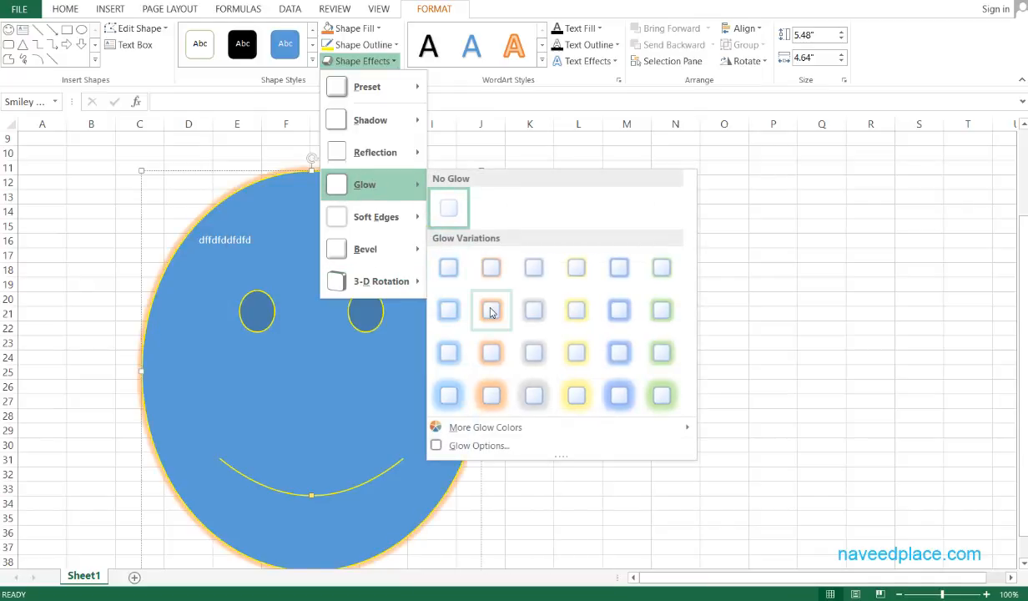
{"action": "mouse_move", "coordinate": [386, 151]}
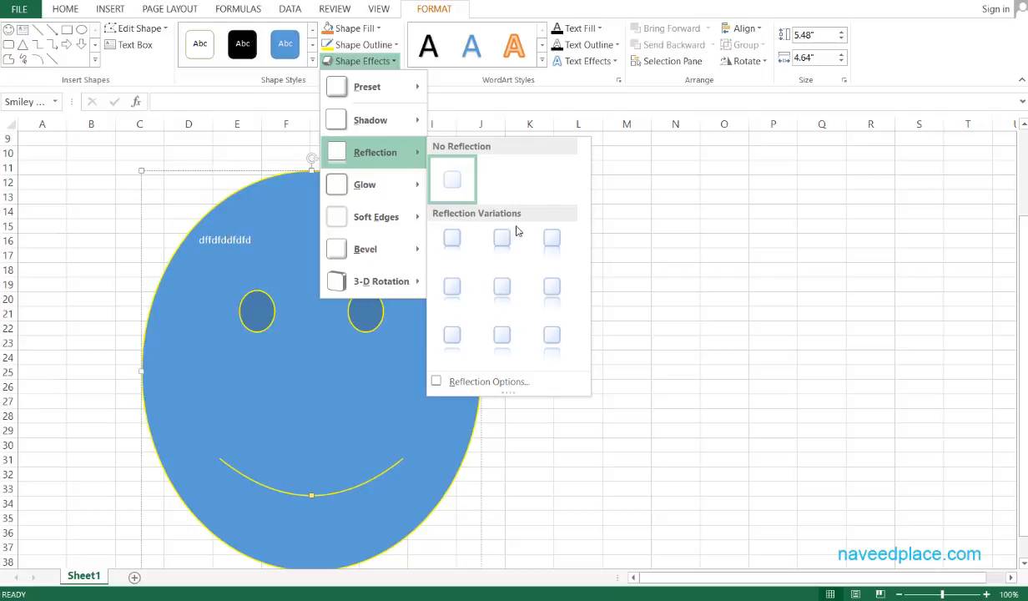
{"action": "left_click", "coordinate": [517, 281]}
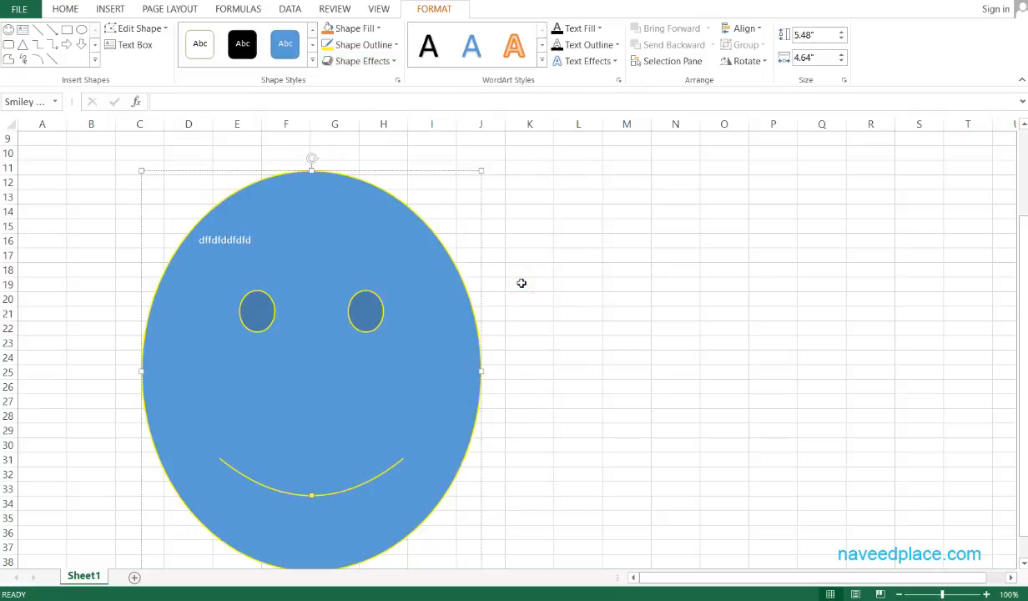
{"action": "key", "text": "Escape"}
{"action": "left_click", "coordinate": [394, 235]}
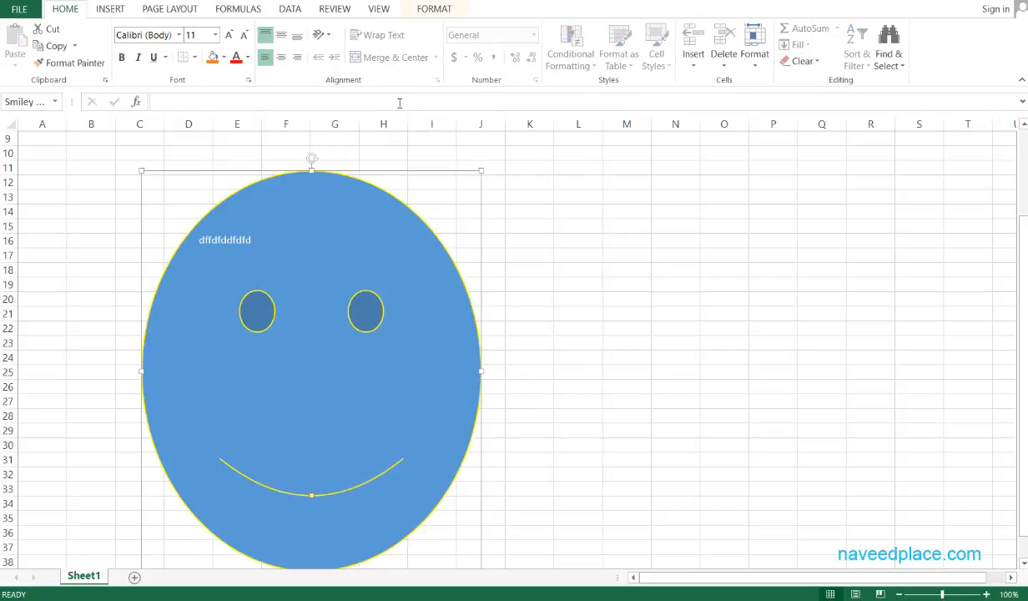
Move the smiley face about one column to the left and apply the orange WordArt style to its text.
{"action": "left_click", "coordinate": [428, 8]}
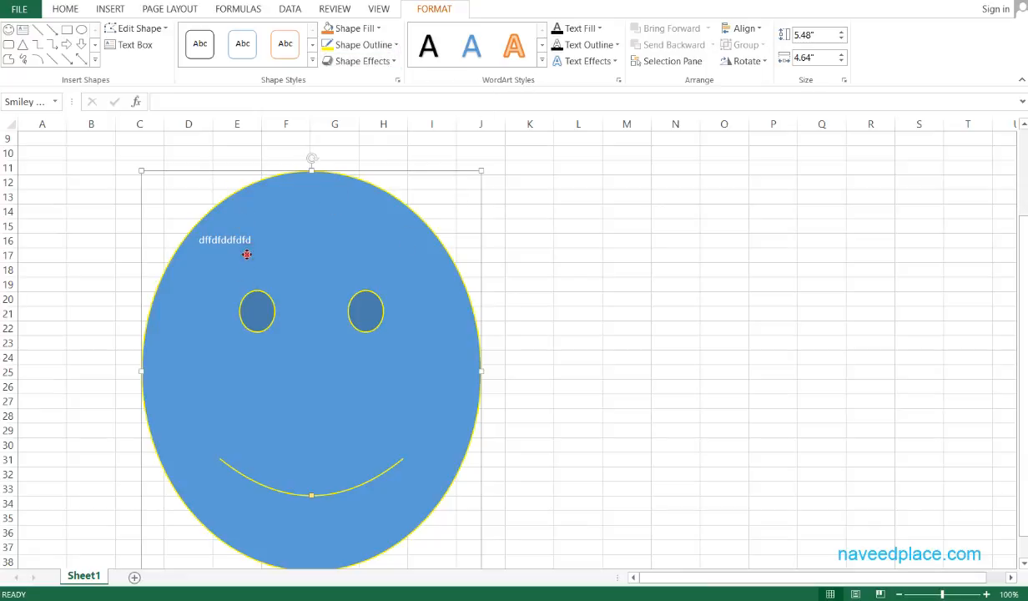
{"action": "left_click_drag", "start_coordinate": [252, 241], "coordinate": [208, 241]}
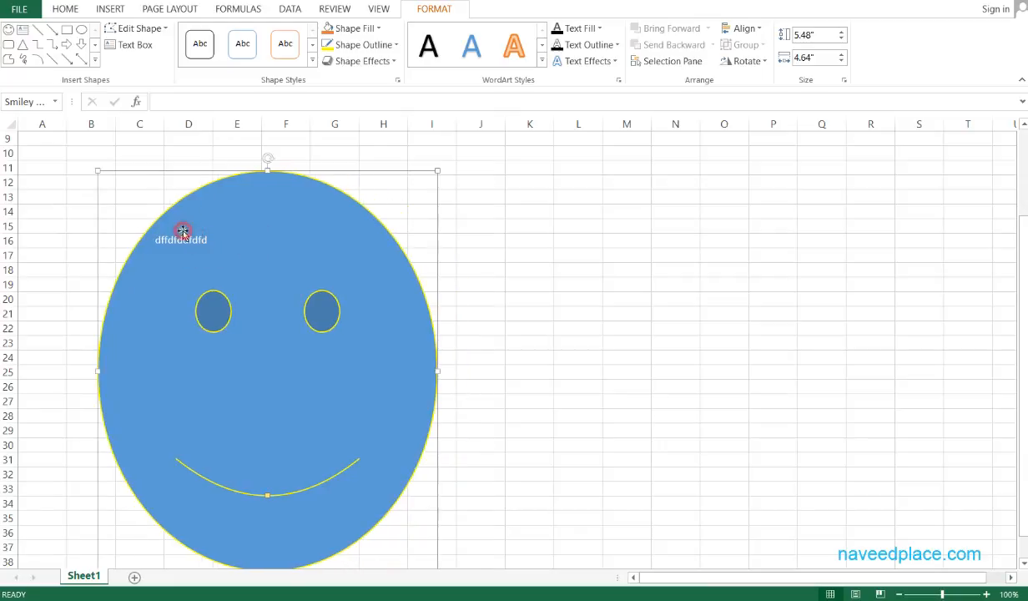
{"action": "left_click", "coordinate": [511, 50]}
{"action": "left_click", "coordinate": [541, 65]}
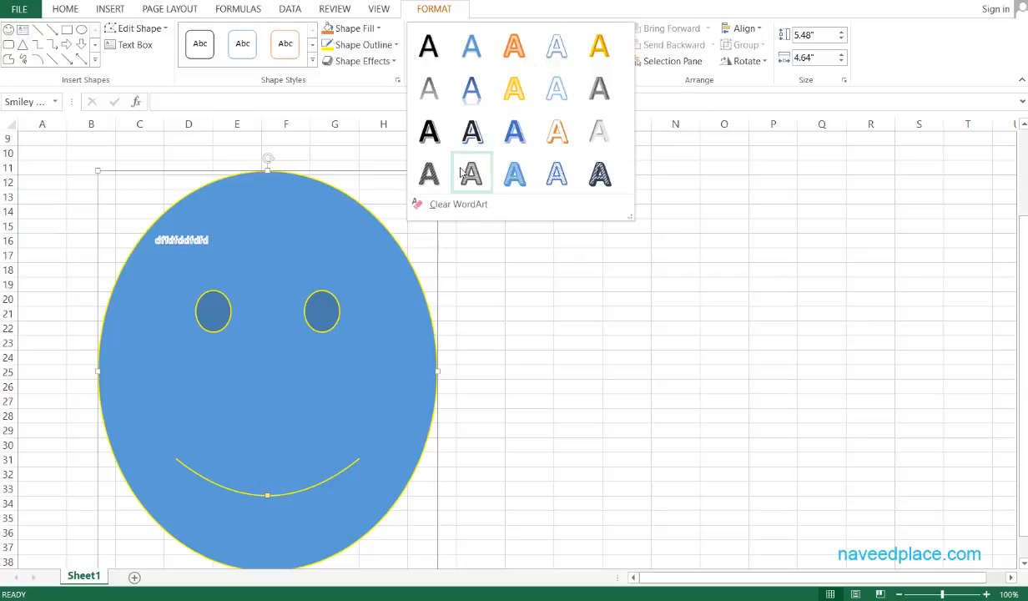
{"action": "left_click", "coordinate": [521, 268]}
Look through the text fill and text outline colors for the smiley face's text.
{"action": "left_click", "coordinate": [568, 28]}
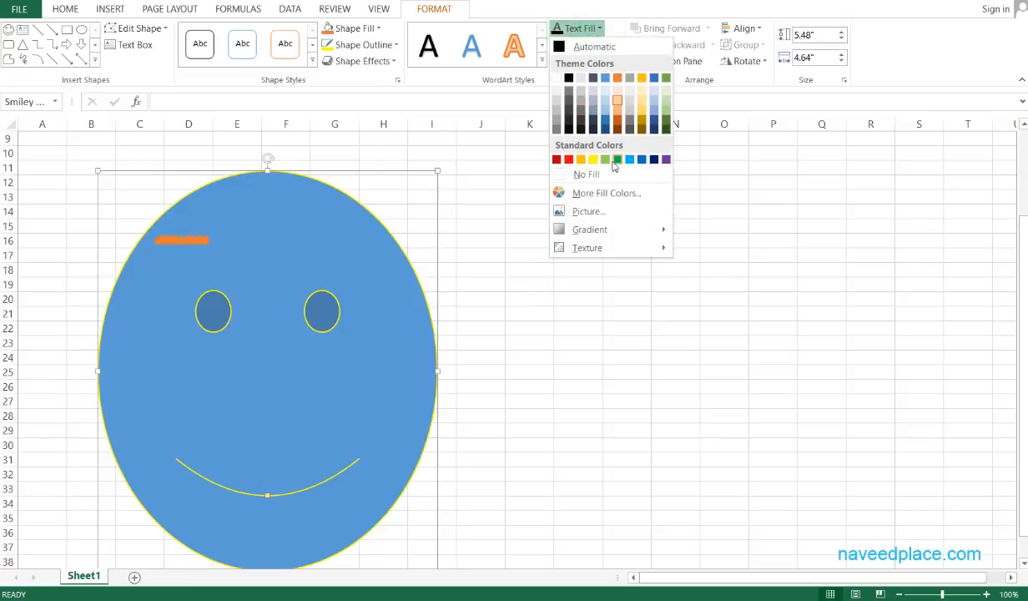
{"action": "left_click", "coordinate": [402, 148]}
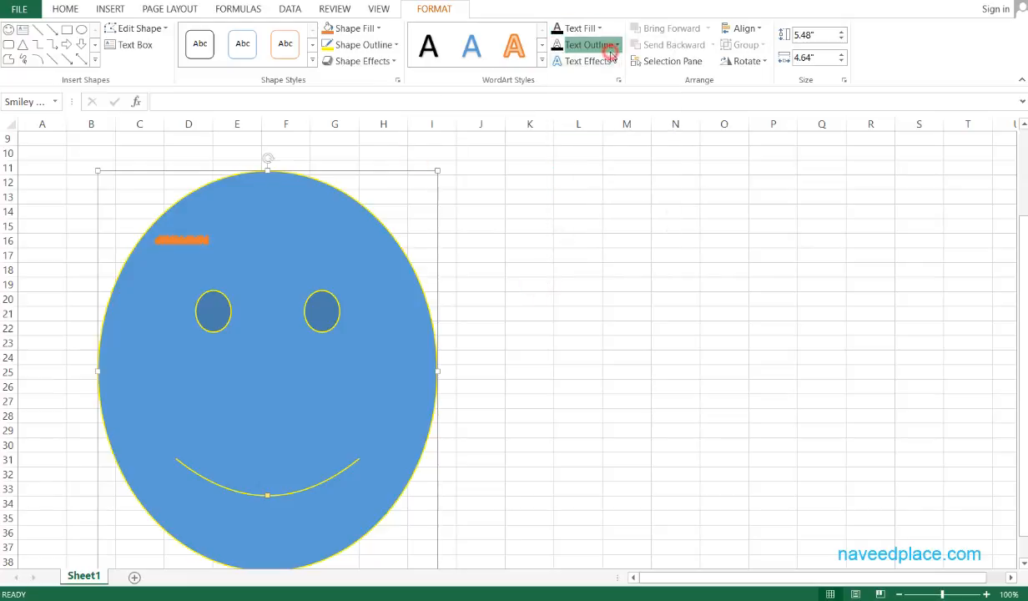
{"action": "left_click", "coordinate": [609, 44]}
{"action": "left_click", "coordinate": [456, 146]}
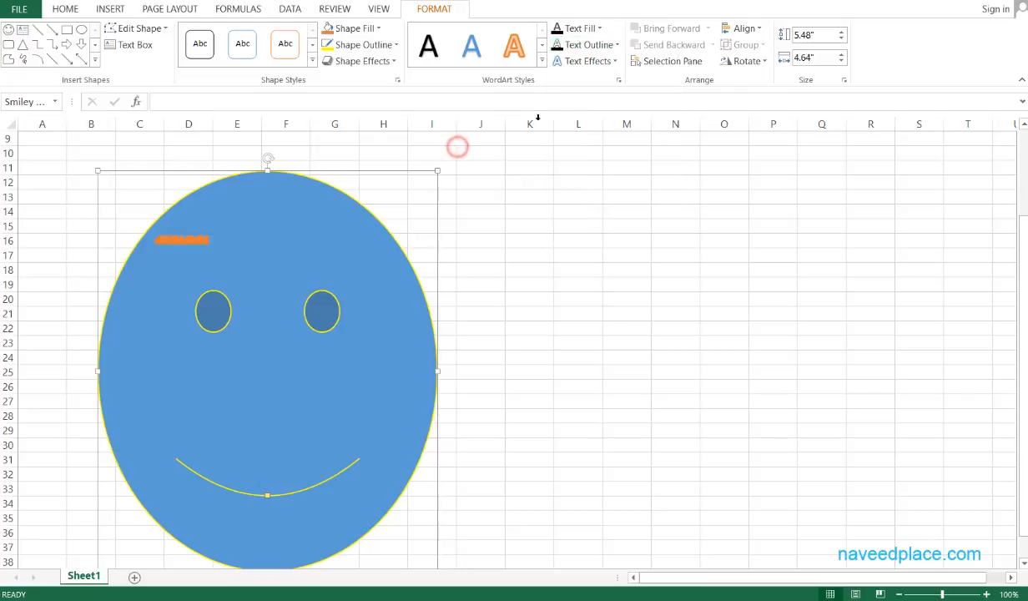
Preview the Transform and 3-D Rotation text effects on the smiley face's text without applying one.
{"action": "left_click", "coordinate": [580, 62]}
{"action": "mouse_move", "coordinate": [563, 251]}
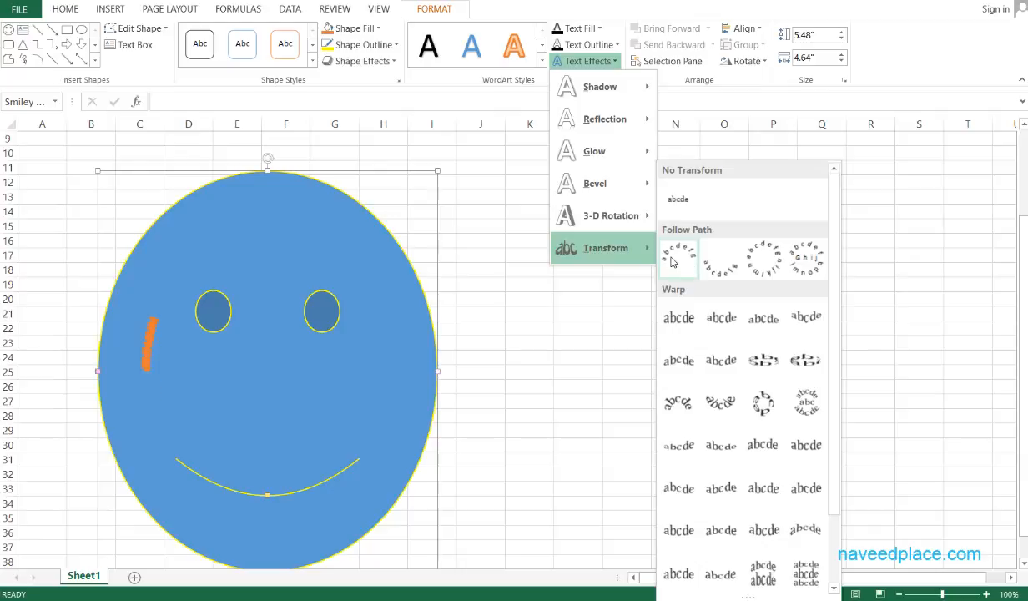
{"action": "mouse_move", "coordinate": [605, 224]}
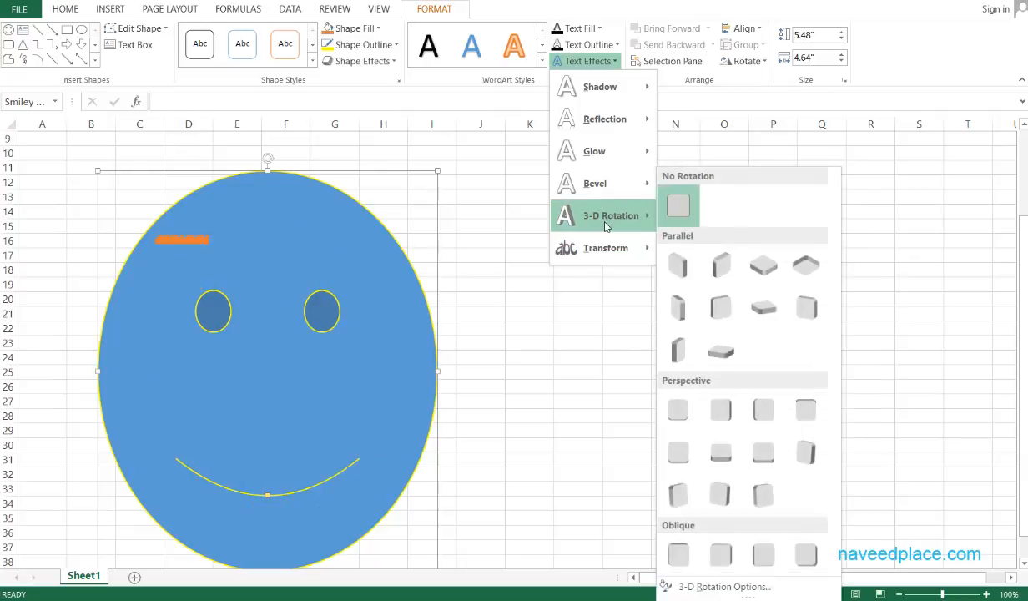
{"action": "left_click", "coordinate": [632, 290]}
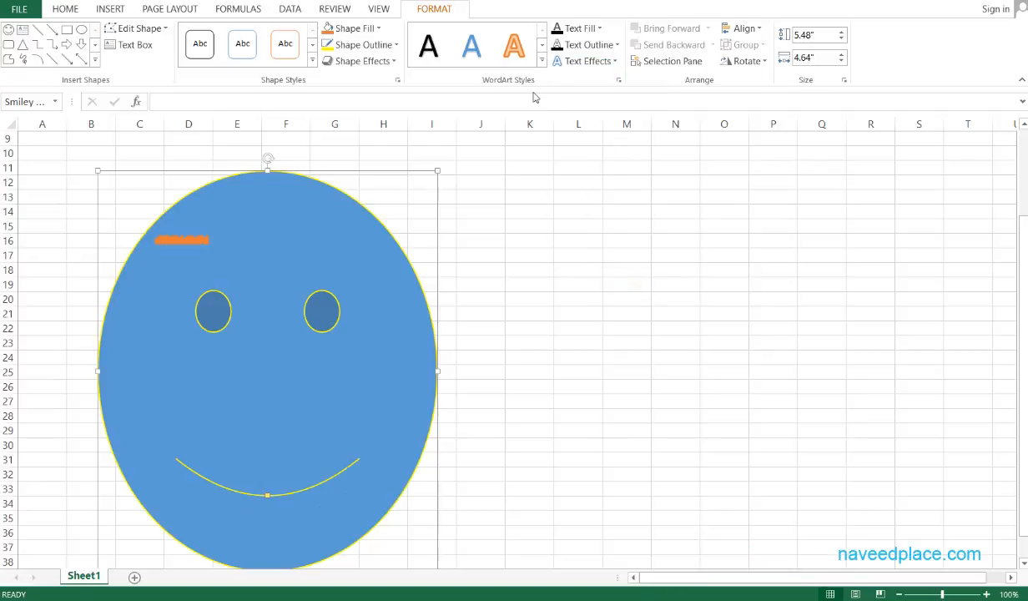
Preview the preset 90° rotations on the smiley face without applying one and rotate the shape slightly counterclockwise by hand.
{"action": "left_click", "coordinate": [742, 65]}
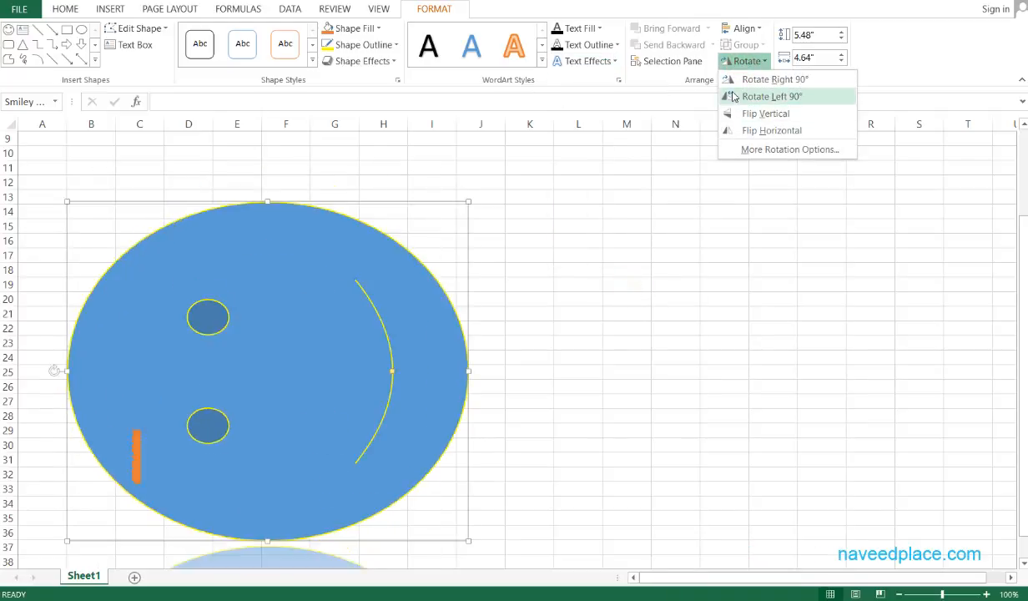
{"action": "left_click", "coordinate": [702, 298]}
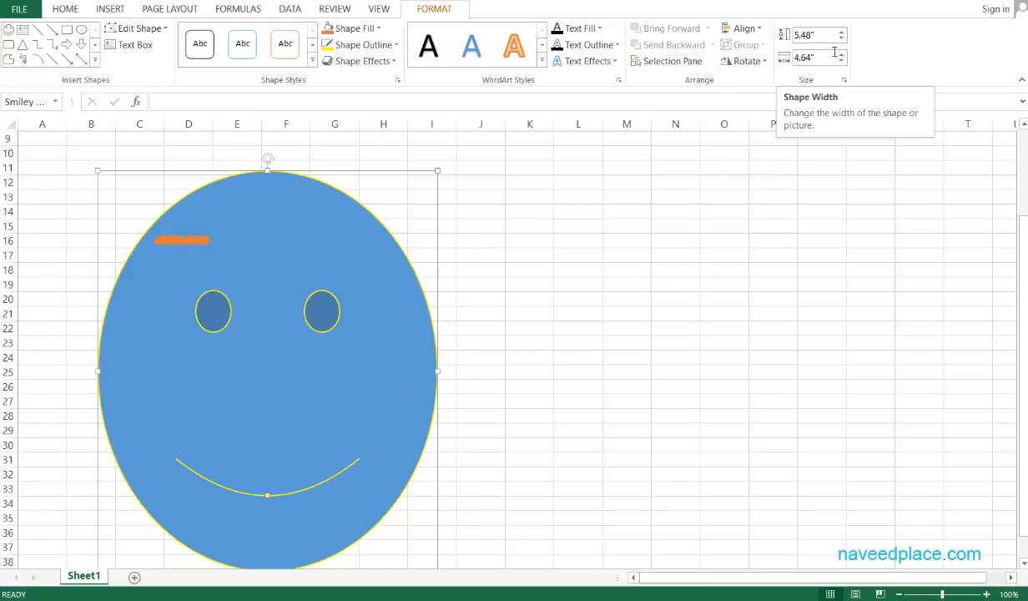
{"action": "left_click_drag", "start_coordinate": [267, 156], "coordinate": [246, 198]}
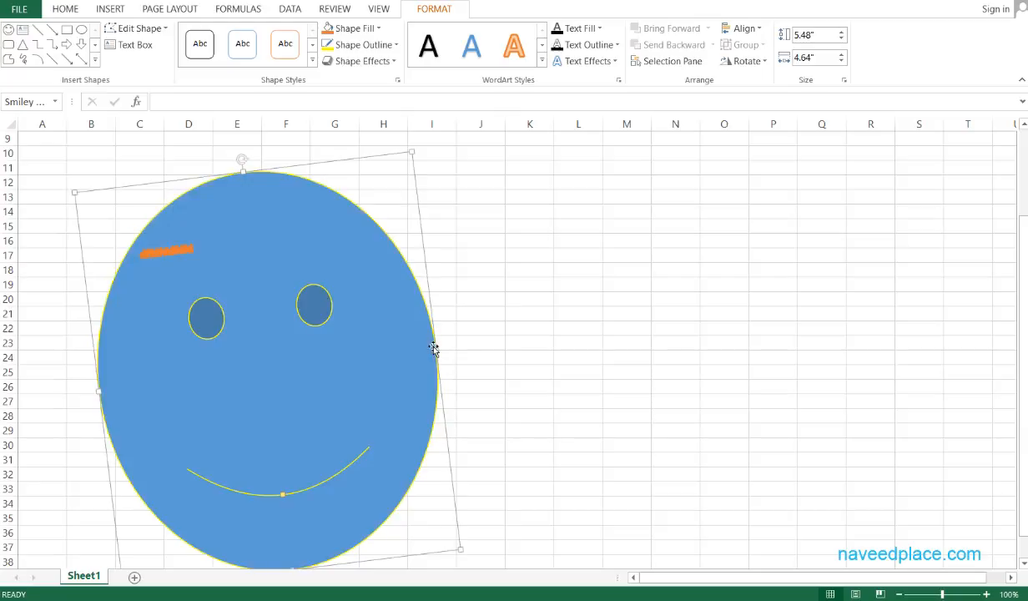
Resize the rotated smiley face to about 5.74" high and 4.49" wide.
{"action": "scroll", "coordinate": [501, 346], "scroll_direction": "down", "scroll_amount": 2}
{"action": "left_click", "coordinate": [543, 346]}
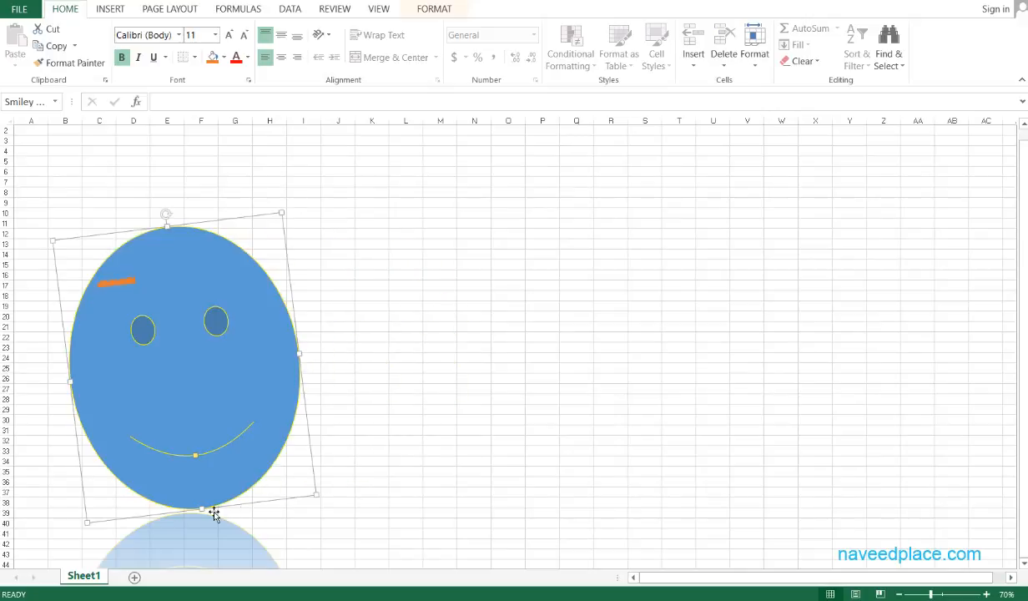
{"action": "mouse_move", "coordinate": [202, 508]}
{"action": "left_mouse_down"}
{"action": "mouse_move", "coordinate": [211, 542]}
{"action": "mouse_move", "coordinate": [202, 466]}
{"action": "mouse_move", "coordinate": [211, 518]}
{"action": "left_mouse_up"}
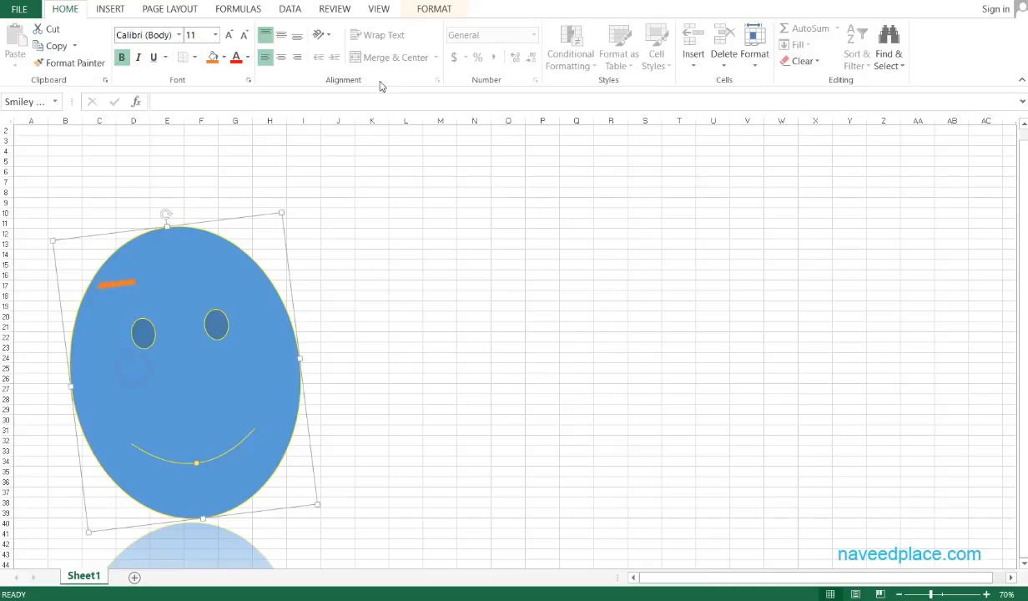
{"action": "left_click", "coordinate": [428, 15]}
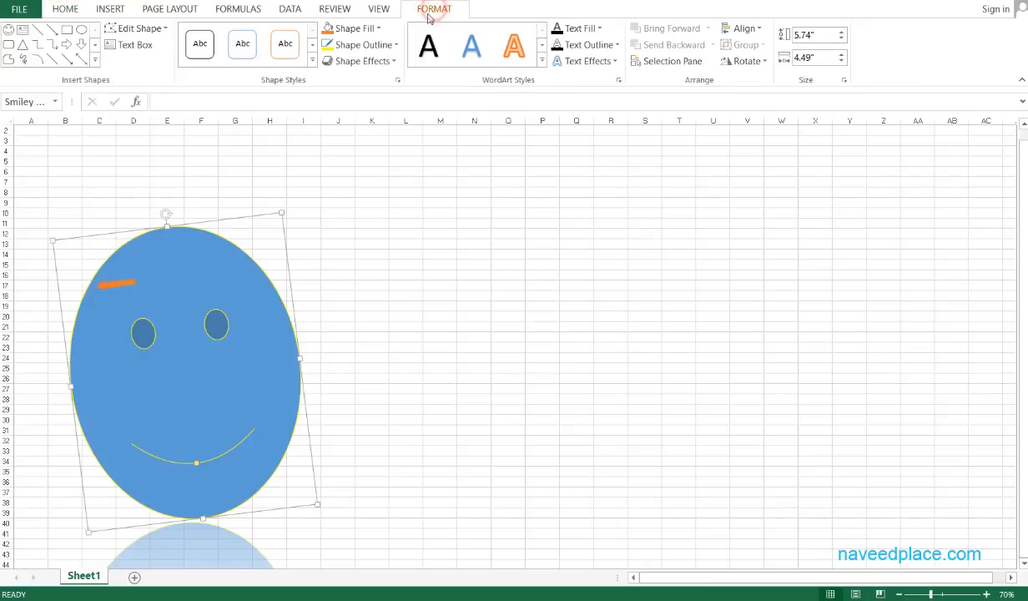
Insert a Picture Accent List SmartArt graphic into the sheet.
{"action": "left_click", "coordinate": [113, 10]}
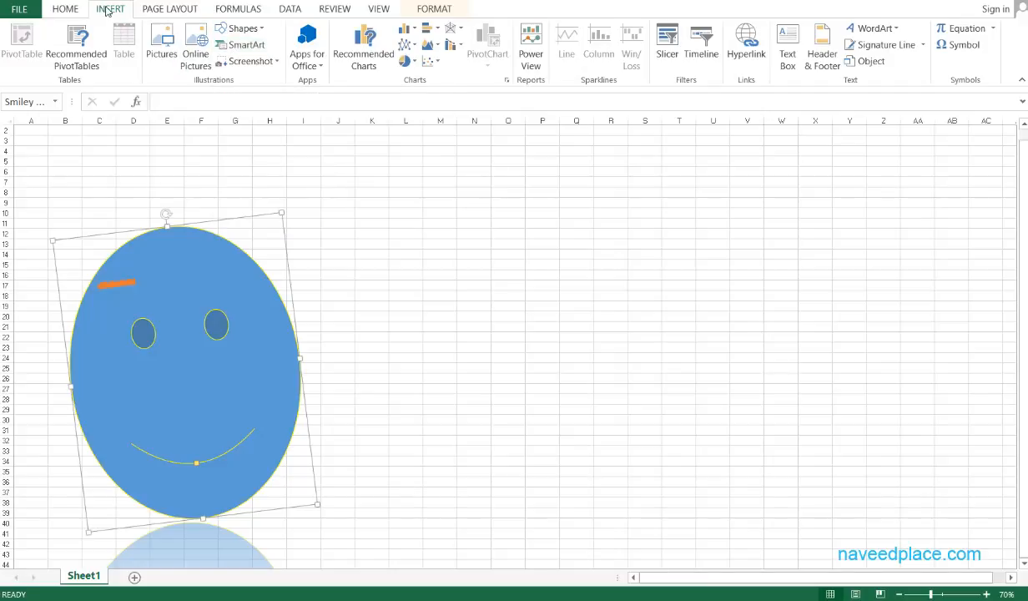
{"action": "left_click", "coordinate": [245, 48]}
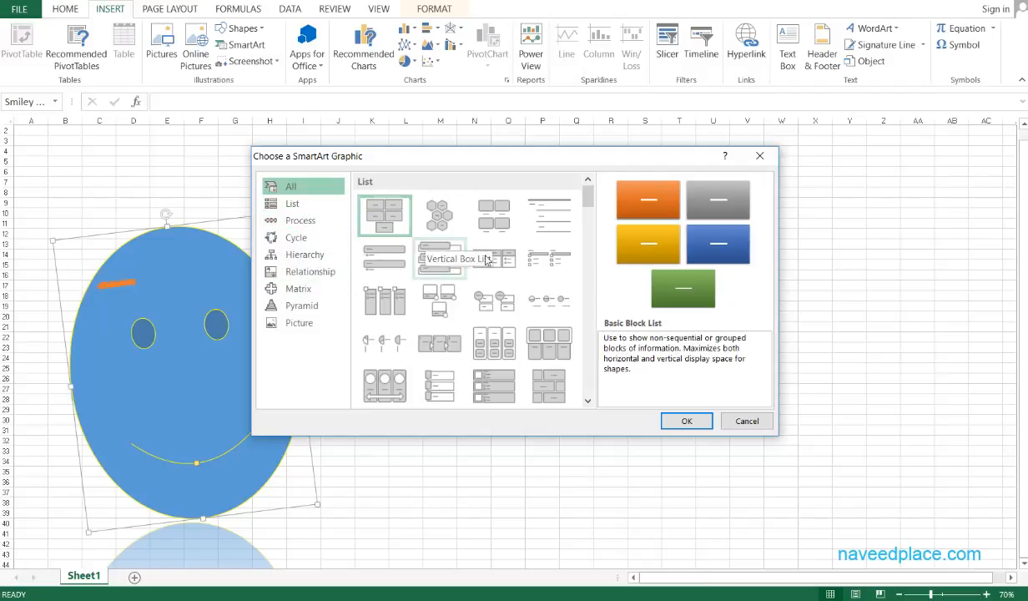
{"action": "left_click", "coordinate": [387, 296]}
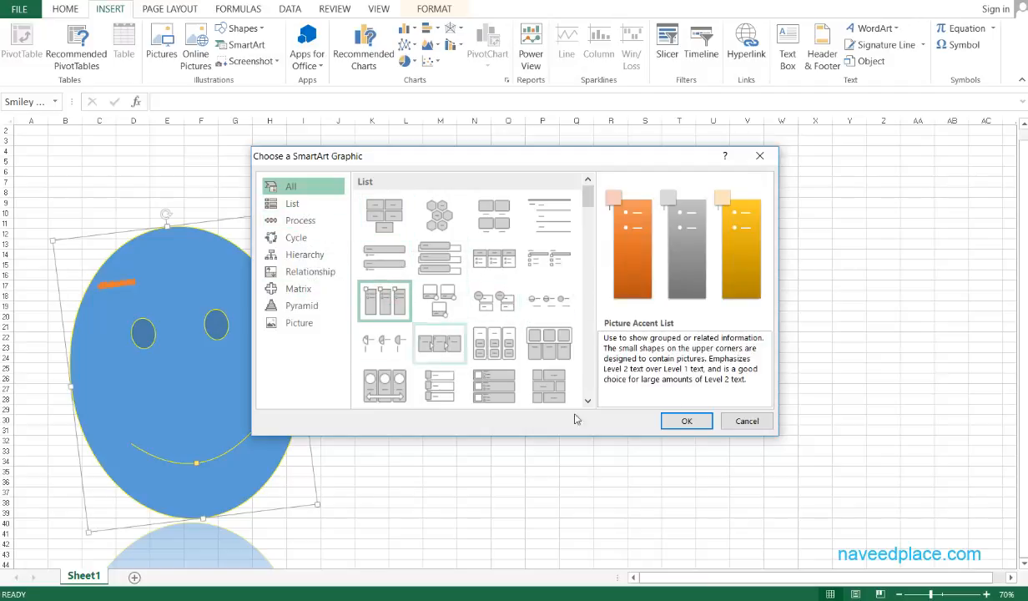
{"action": "left_click", "coordinate": [679, 421]}
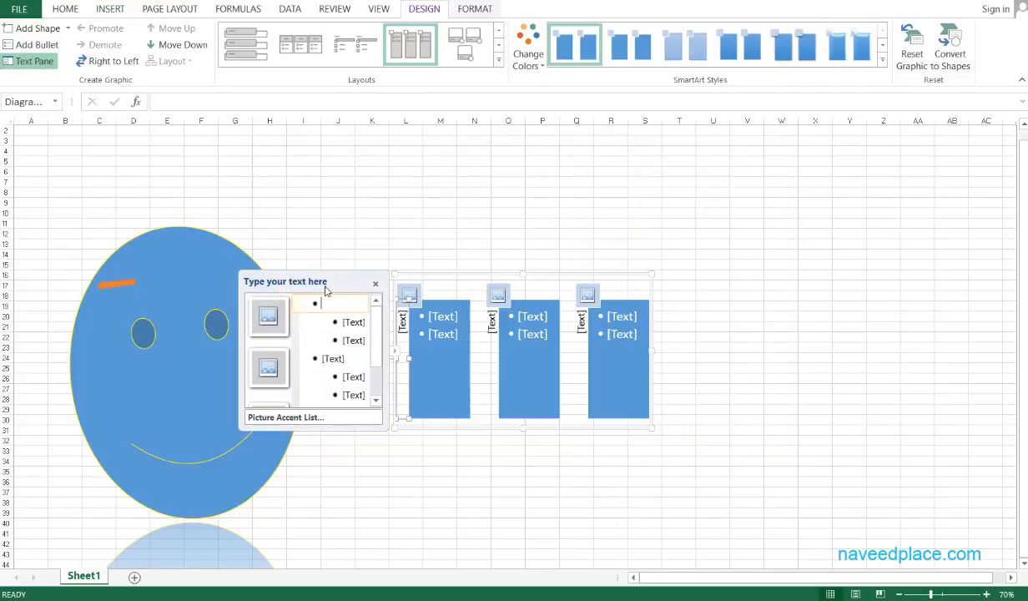
Enter "Ms Office" as the vertical heading of the SmartArt graphic's first column.
{"action": "scroll", "coordinate": [596, 459], "scroll_direction": "up", "scroll_amount": 2, "text": "ctrl"}
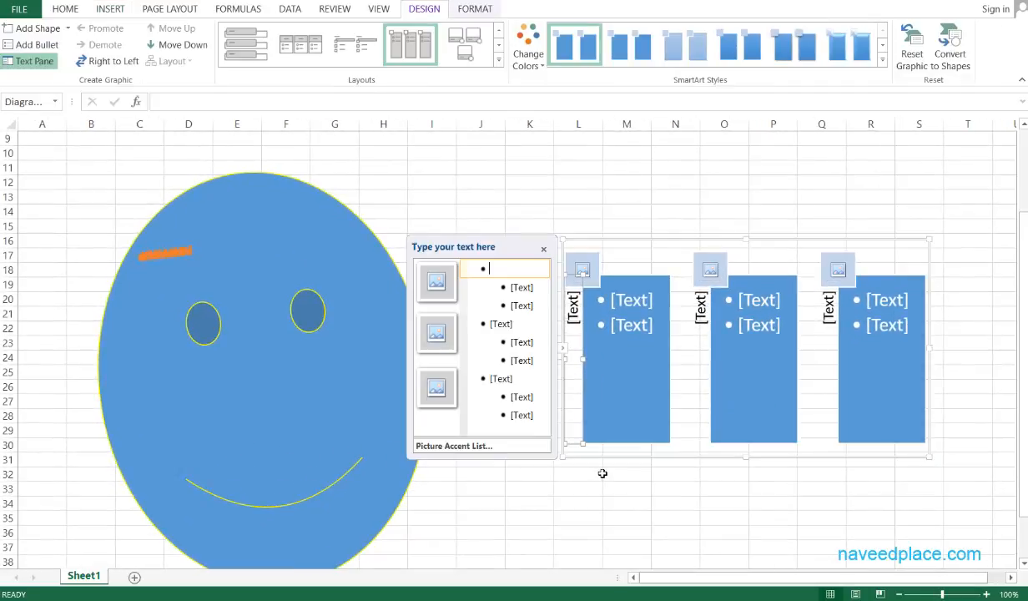
{"action": "left_click", "coordinate": [636, 297]}
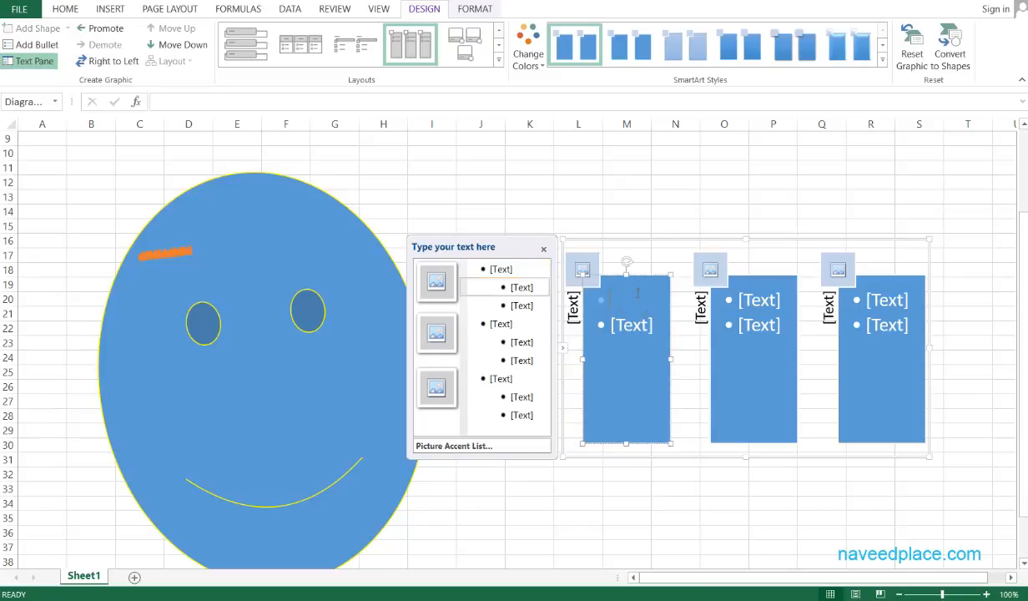
{"action": "left_click", "coordinate": [571, 317]}
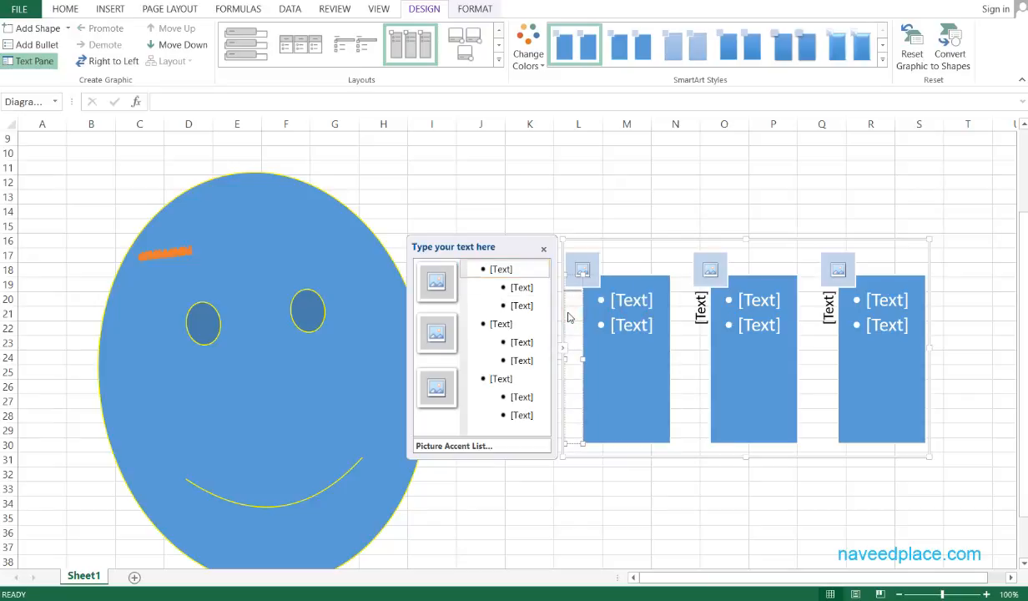
{"action": "type", "text": "Ms OOi"}
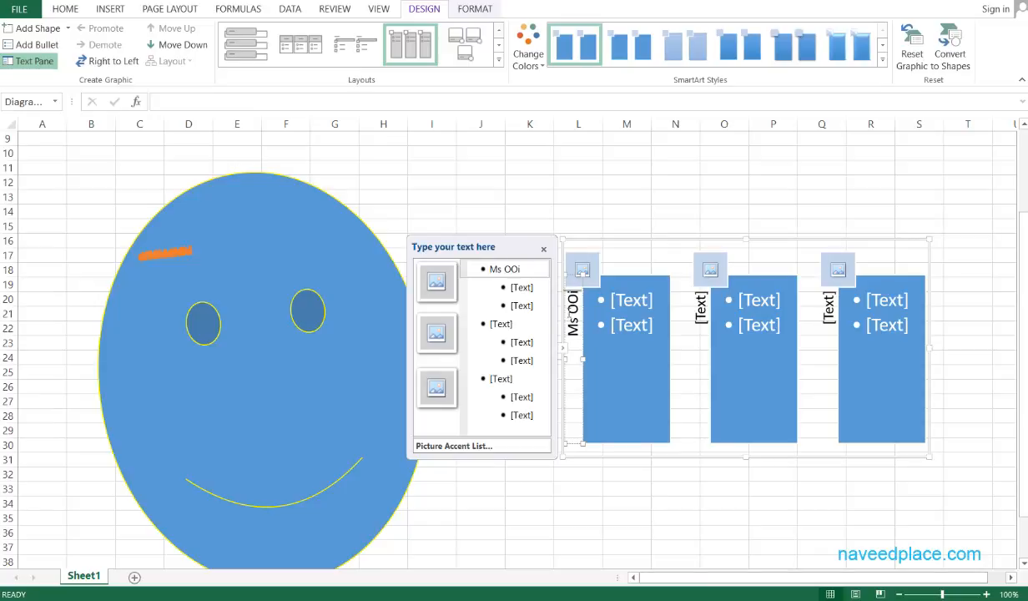
{"action": "key", "text": "BackSpace"}
{"action": "type", "text": "ffice"}
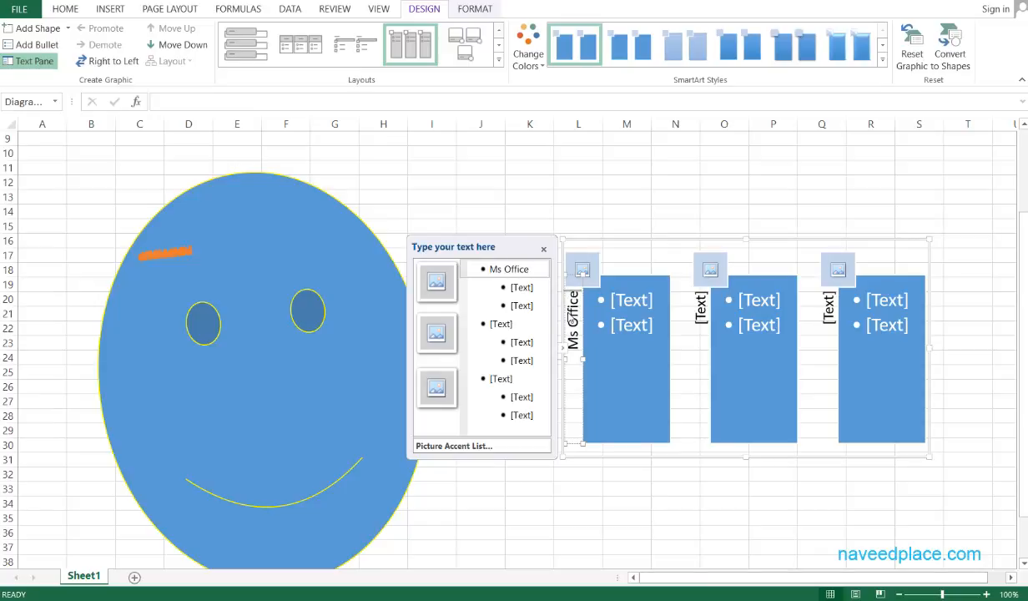
Enter "MS Word" and "Ms Excel" as the two bullet items in the SmartArt graphic's first column.
{"action": "left_click", "coordinate": [697, 311]}
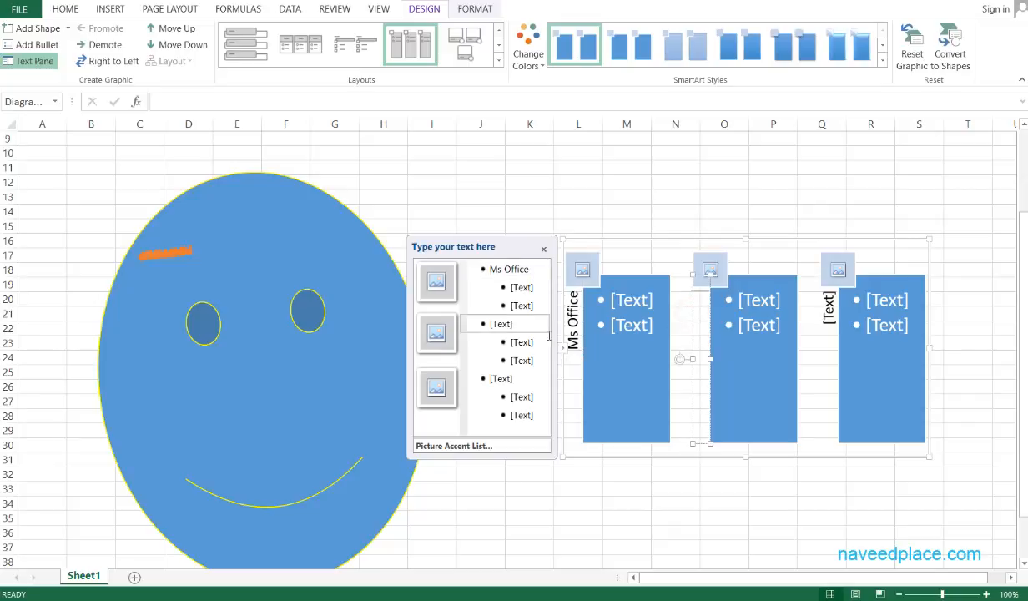
{"action": "left_click", "coordinate": [572, 337]}
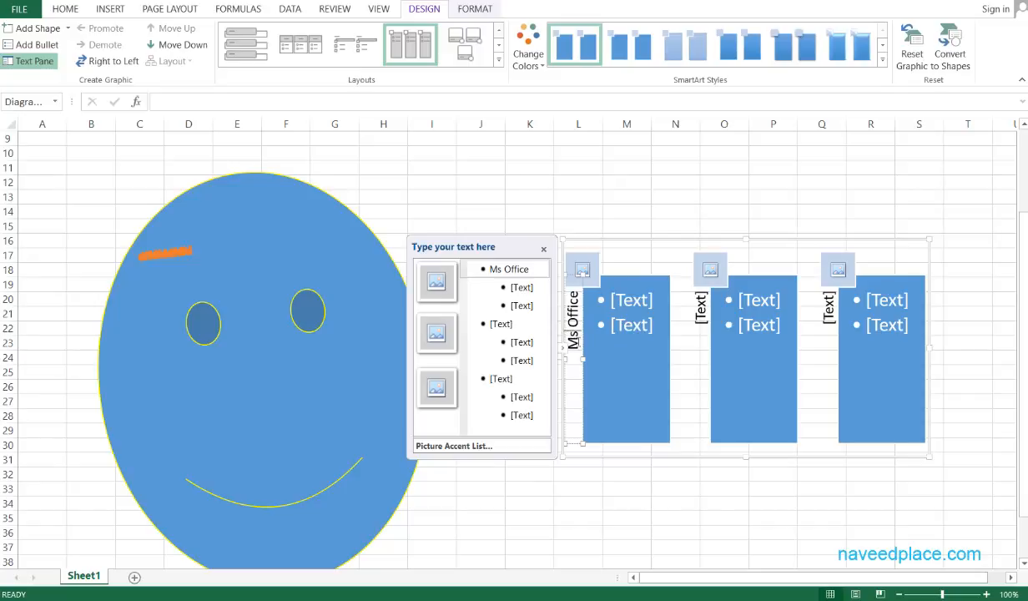
{"action": "left_click", "coordinate": [625, 303]}
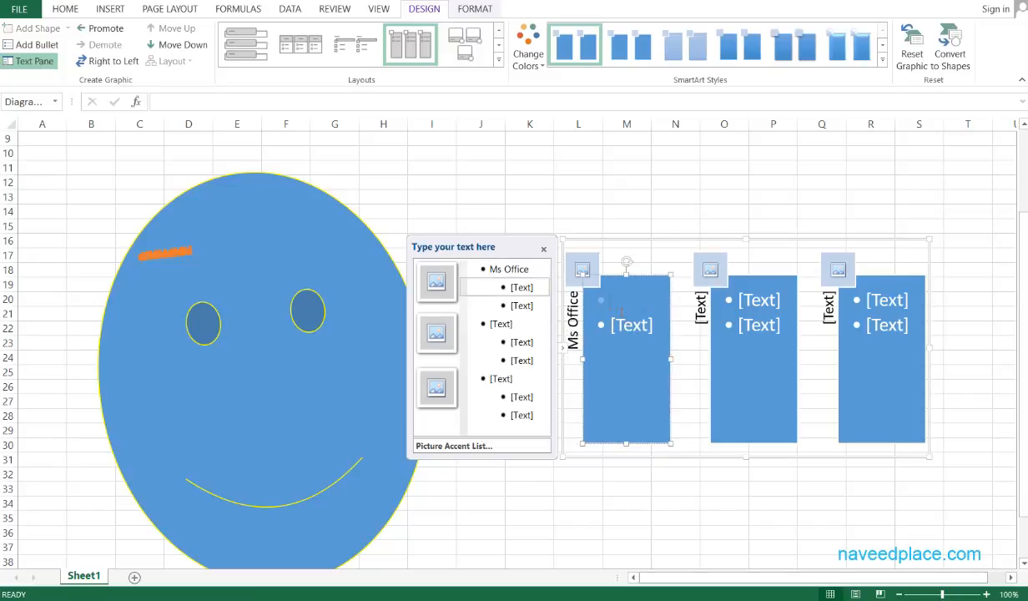
{"action": "type", "text": "MS Word"}
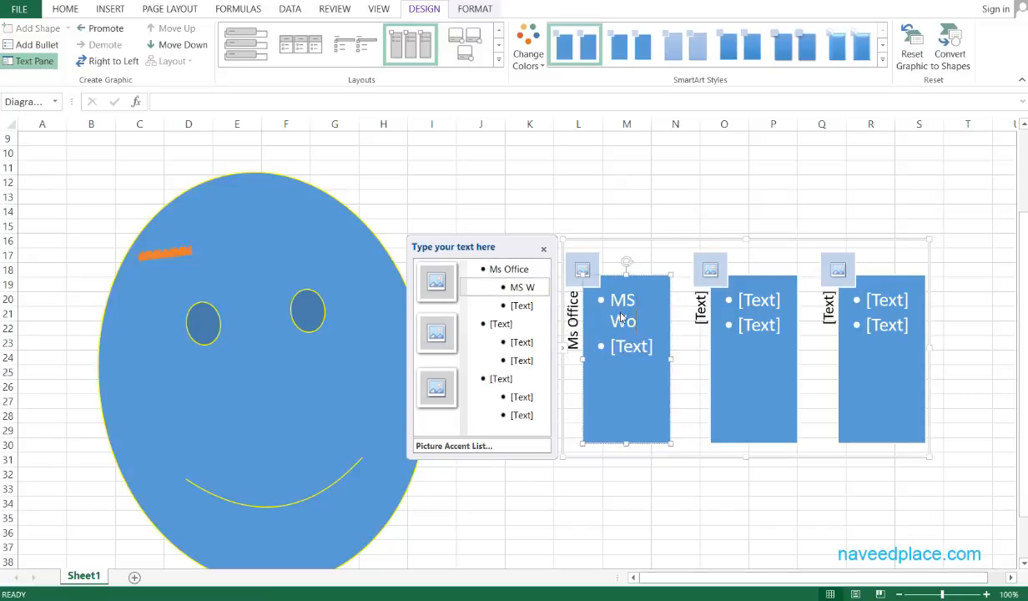
{"action": "left_click", "coordinate": [619, 348]}
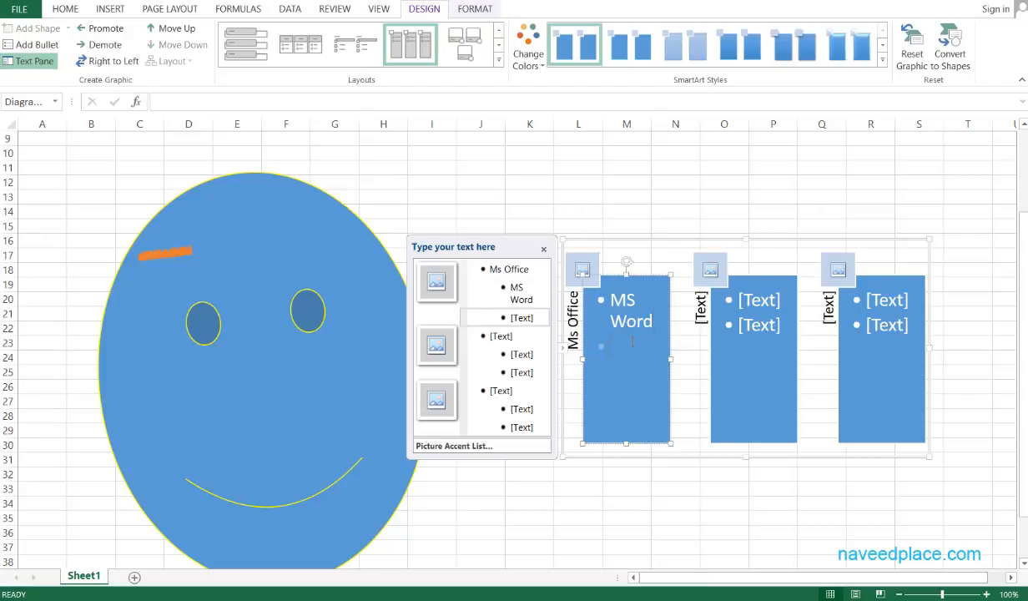
{"action": "type", "text": "Ms Excel"}
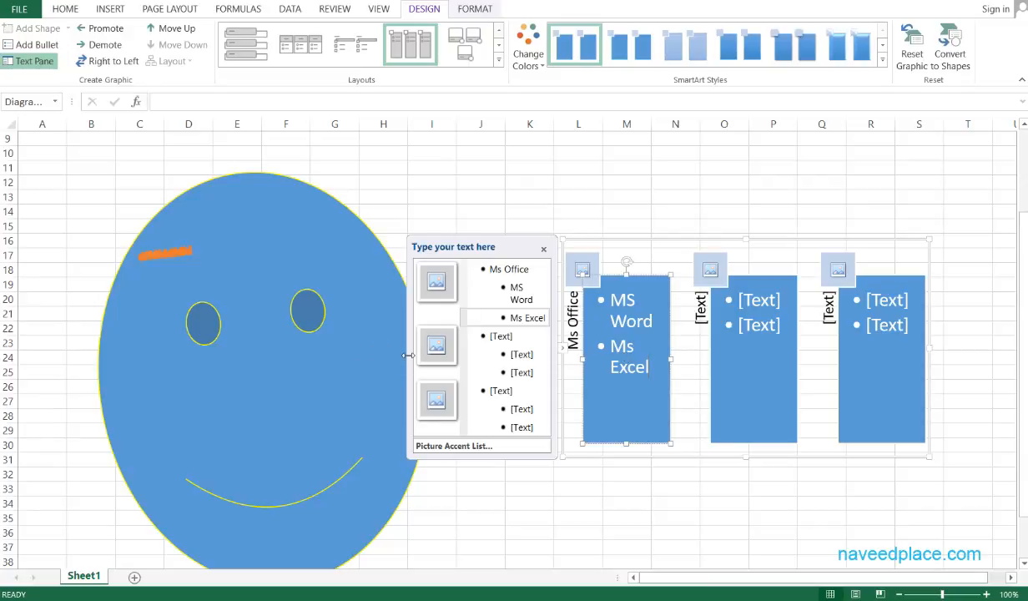
Enlarge the SmartArt graphic to span about columns H to S and rows 16 to 35, moving its text pane aside and closing it.
{"action": "left_click_drag", "start_coordinate": [408, 355], "coordinate": [147, 357]}
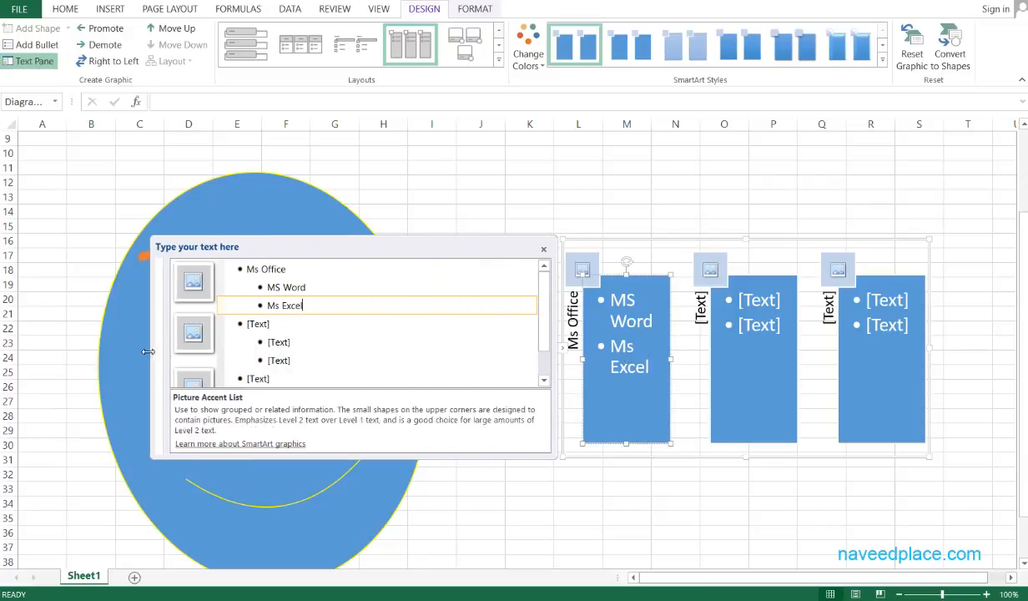
{"action": "left_click_drag", "start_coordinate": [549, 360], "coordinate": [348, 359]}
{"action": "right_click", "coordinate": [564, 367]}
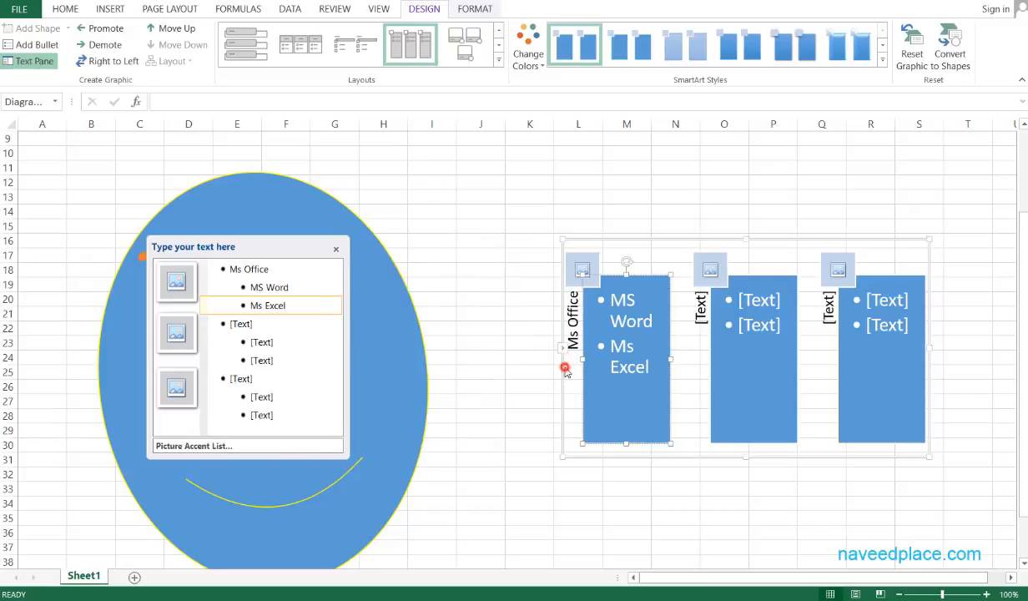
{"action": "left_click_drag", "start_coordinate": [560, 456], "coordinate": [392, 521]}
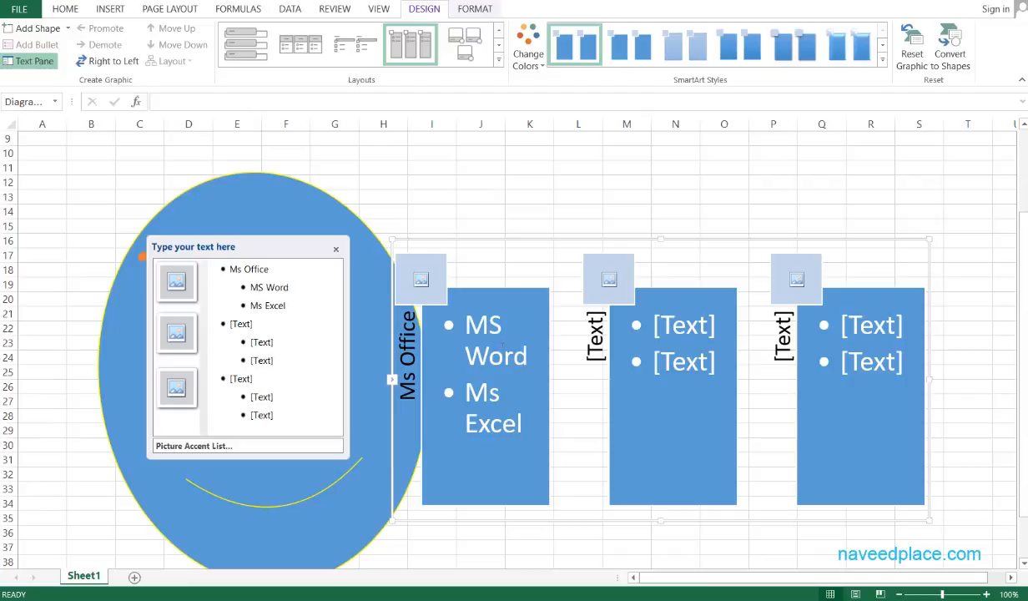
{"action": "left_click", "coordinate": [335, 249]}
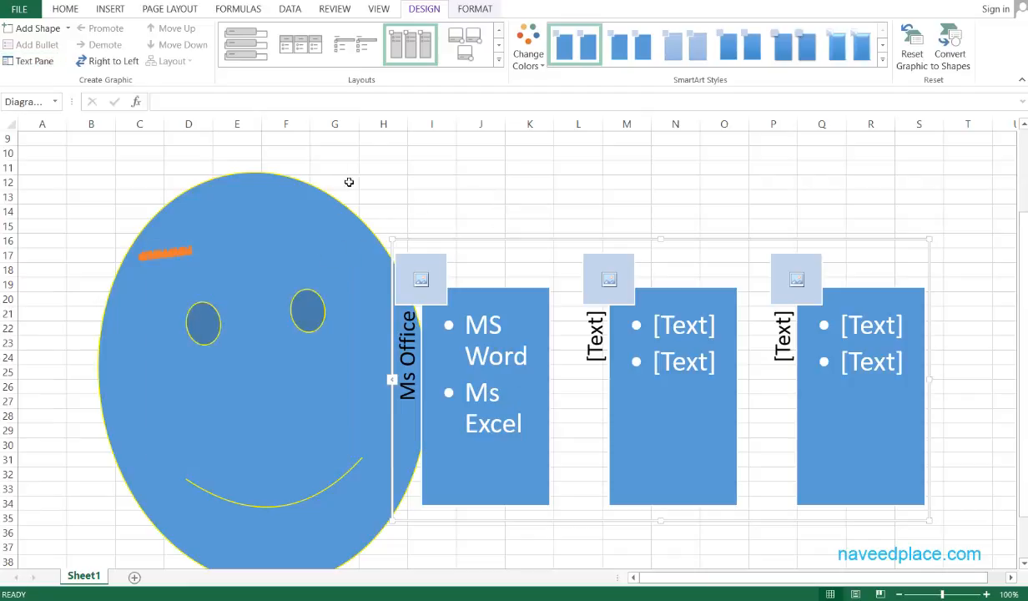
Browse the SmartArt layout gallery without inserting another graphic, and look over the existing graphic's design and format options.
{"action": "left_click", "coordinate": [116, 10]}
{"action": "left_click", "coordinate": [244, 46]}
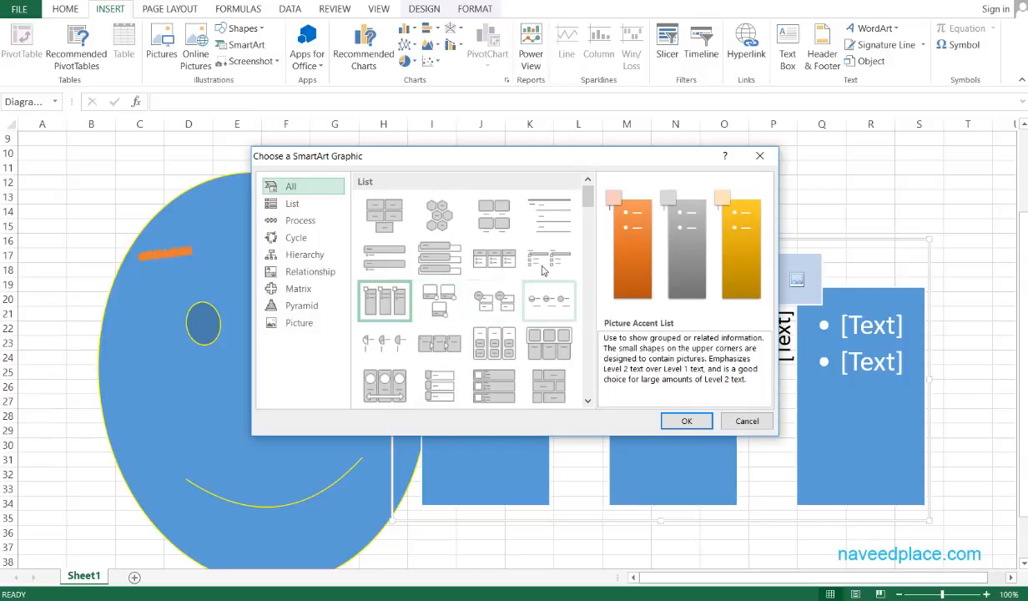
{"action": "scroll", "coordinate": [534, 292], "scroll_direction": "down", "scroll_amount": 10}
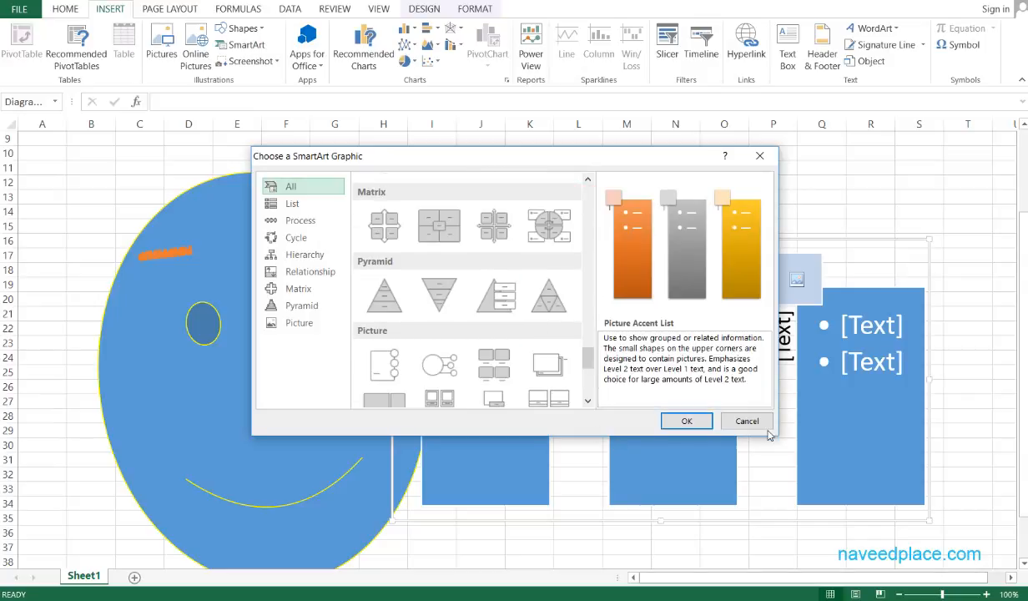
{"action": "left_click", "coordinate": [747, 422]}
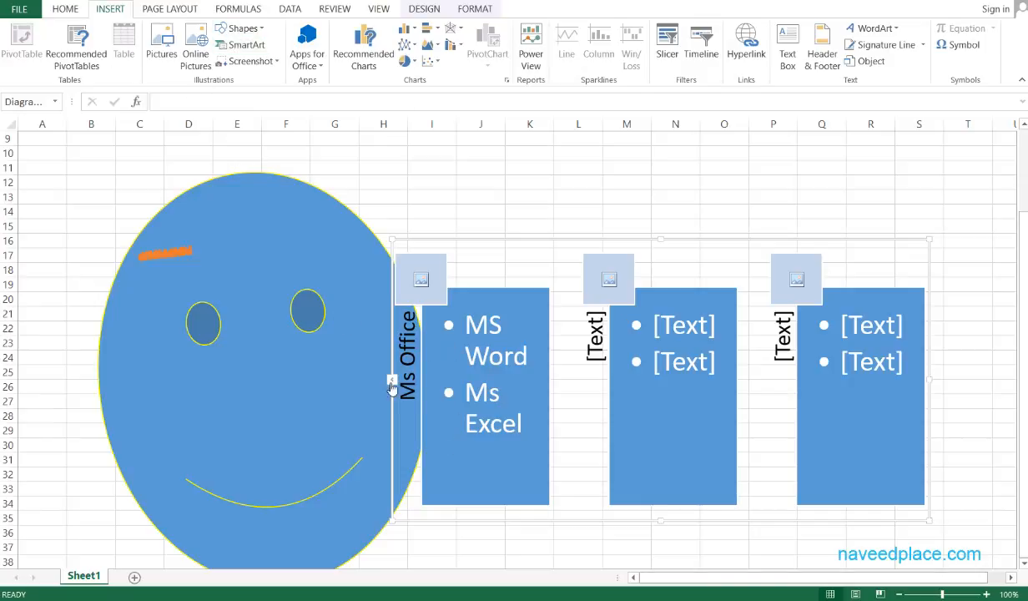
{"action": "left_click", "coordinate": [432, 13]}
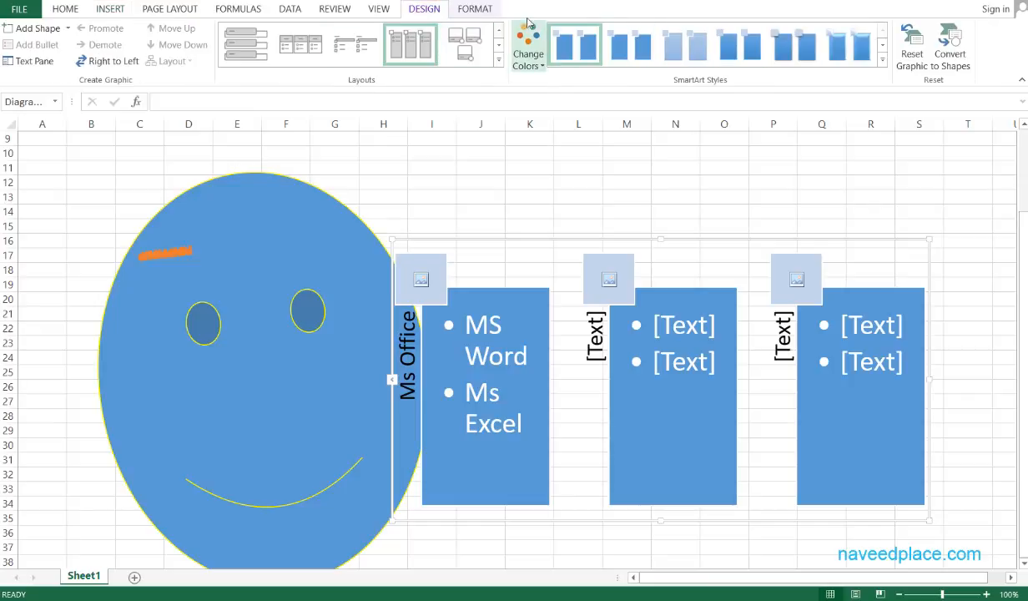
{"action": "left_click", "coordinate": [474, 9]}
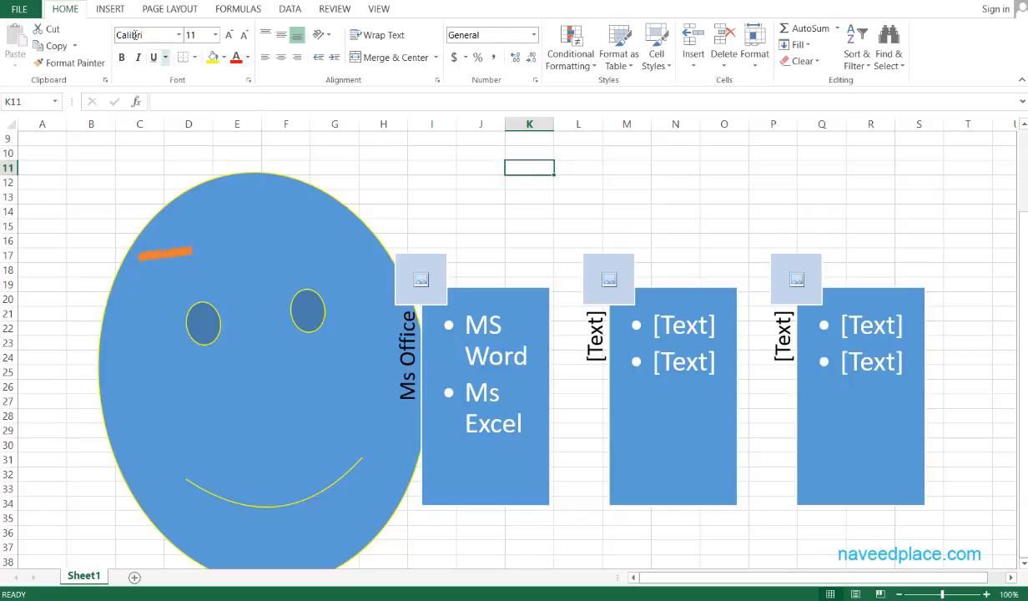
View the available windows and the Screen Clipping option for inserting a screenshot, without inserting one.
{"action": "left_click", "coordinate": [110, 8]}
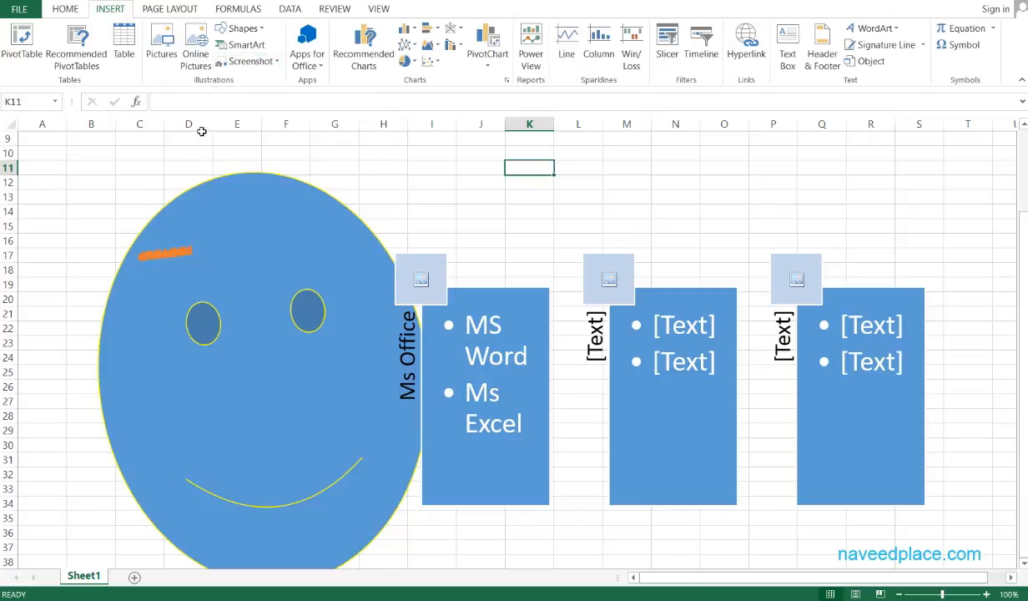
{"action": "left_click", "coordinate": [243, 63]}
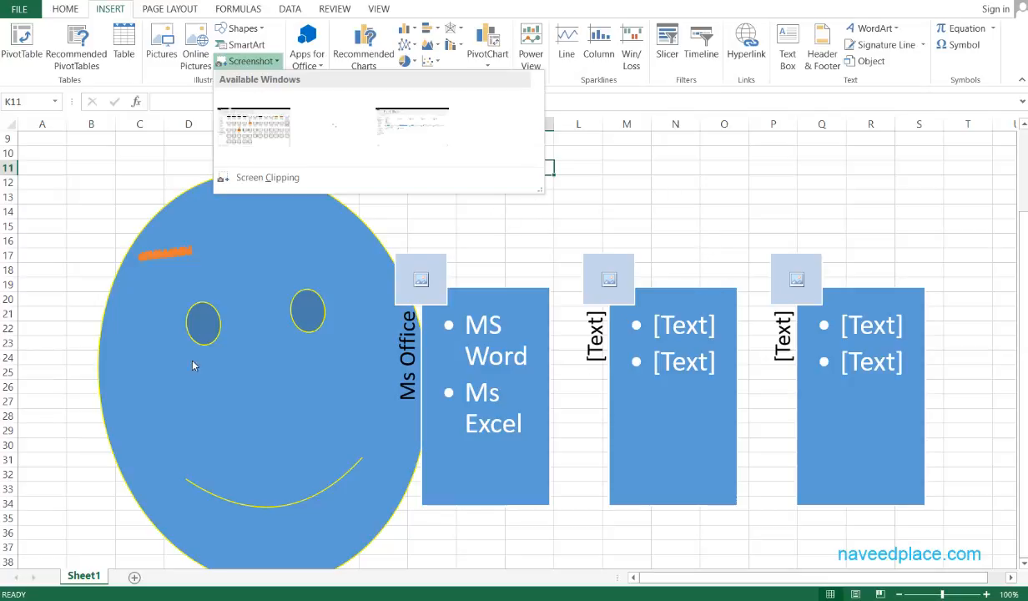
{"action": "left_click", "coordinate": [225, 387]}
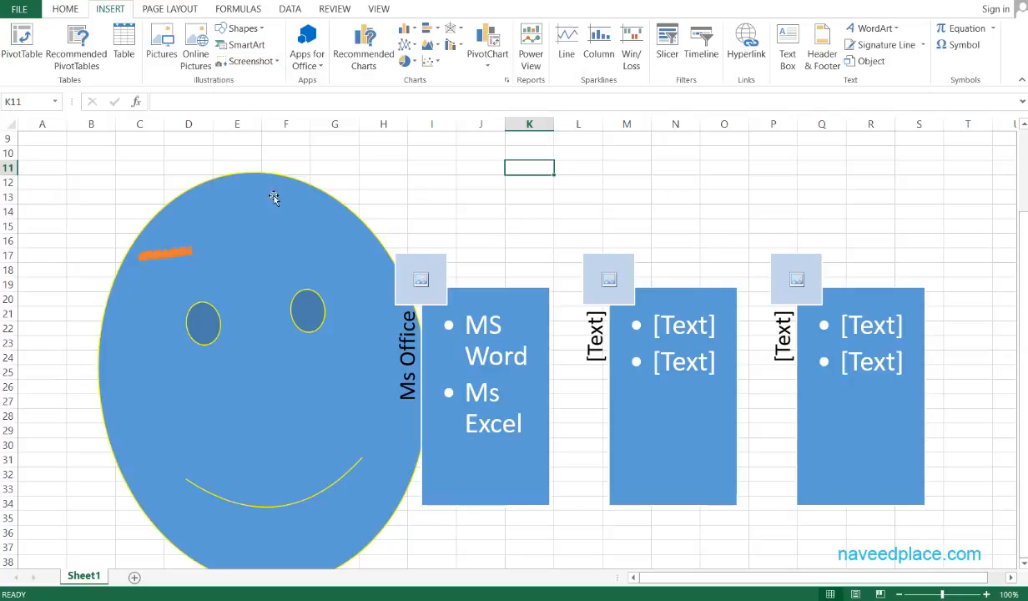